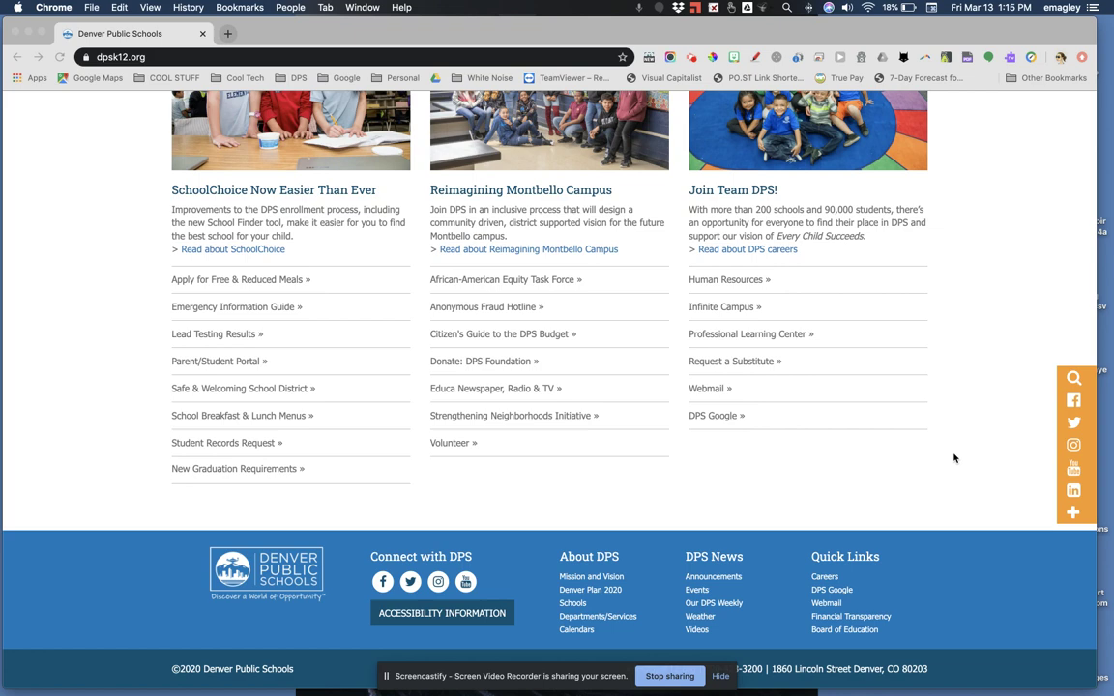
Go from the DPS Google quick link to Google Forms and open the most recent Untitled Form.
{"action": "left_click", "coordinate": [839, 590]}
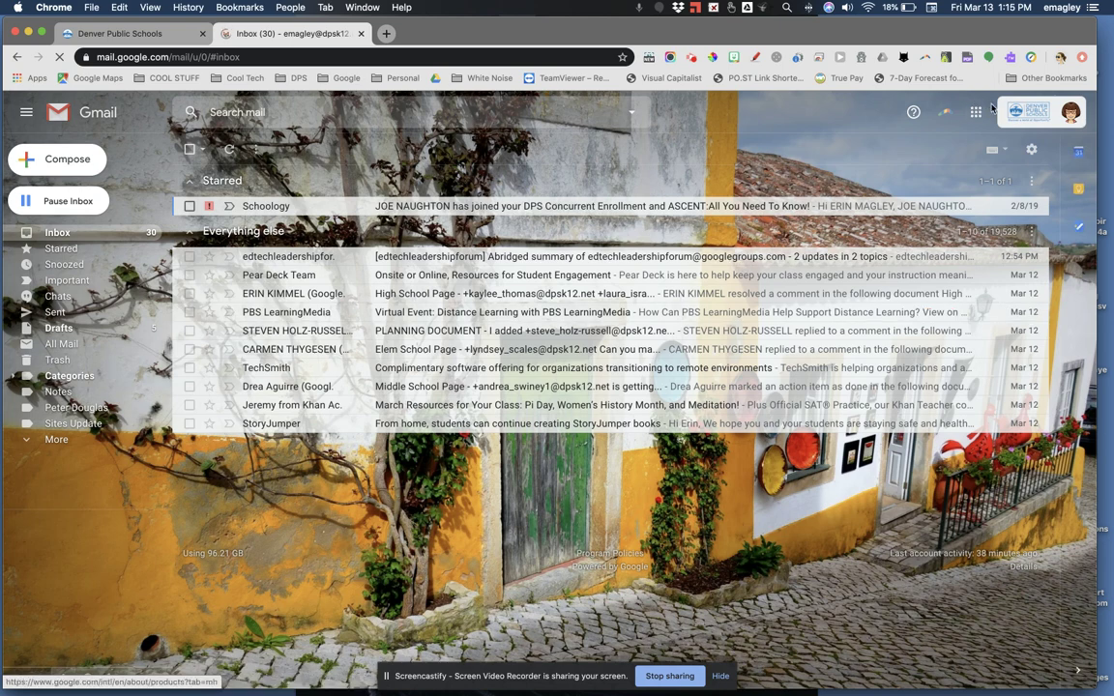
{"action": "left_click", "coordinate": [975, 114]}
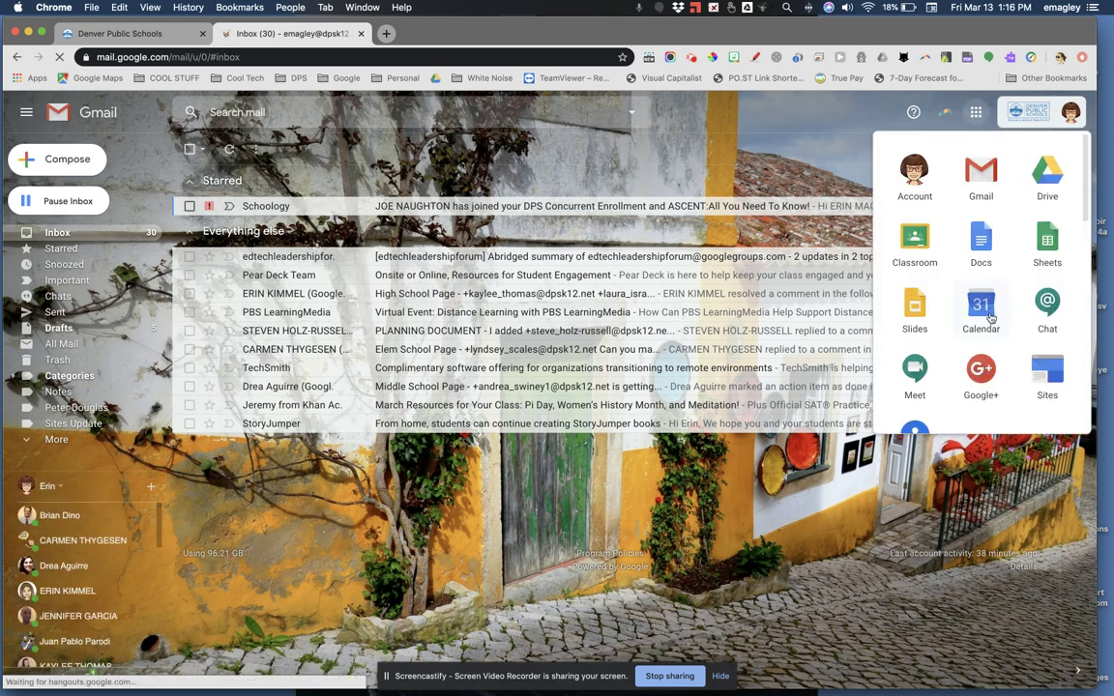
{"action": "scroll", "coordinate": [994, 410], "scroll_direction": "down", "scroll_amount": 5}
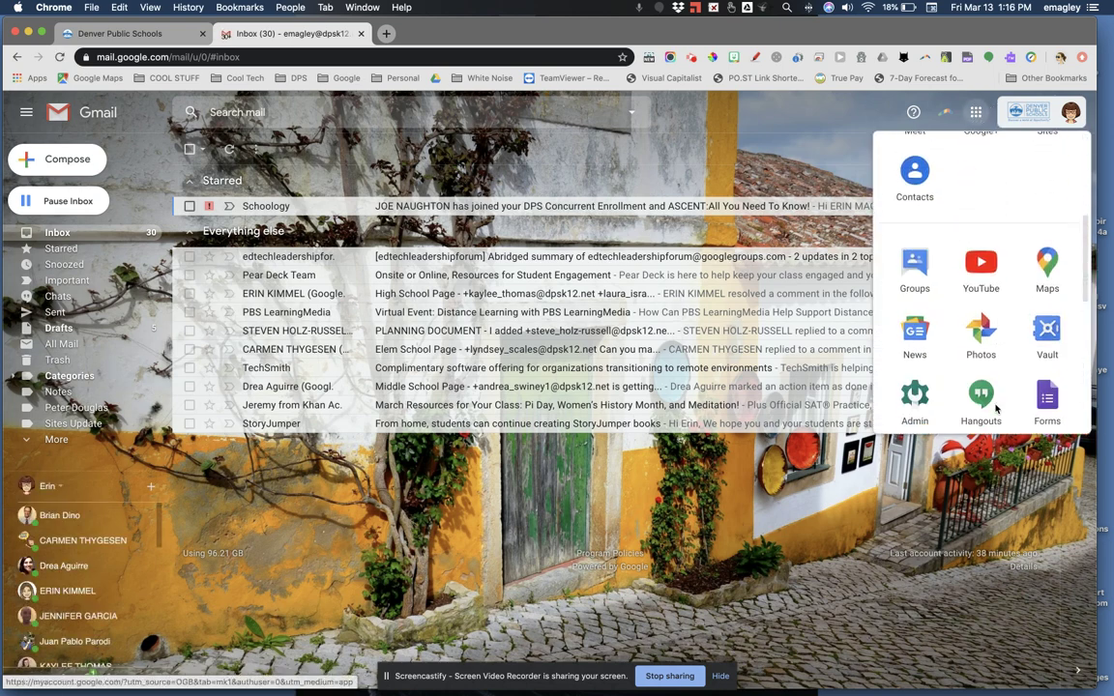
{"action": "left_click", "coordinate": [1056, 403]}
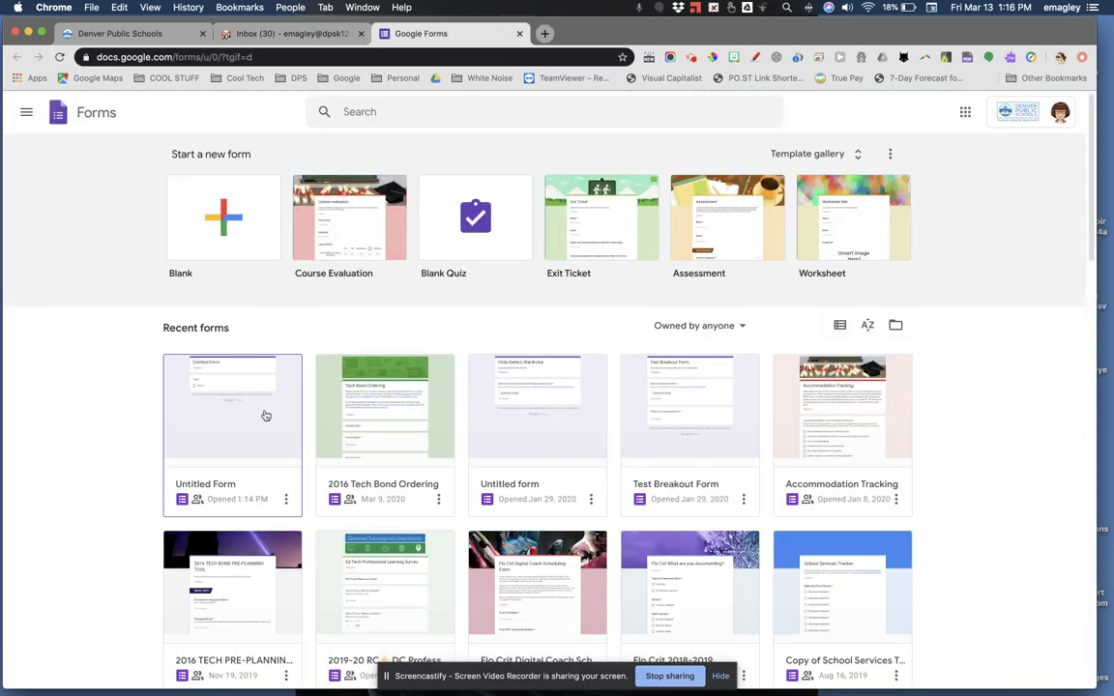
{"action": "left_click", "coordinate": [265, 416]}
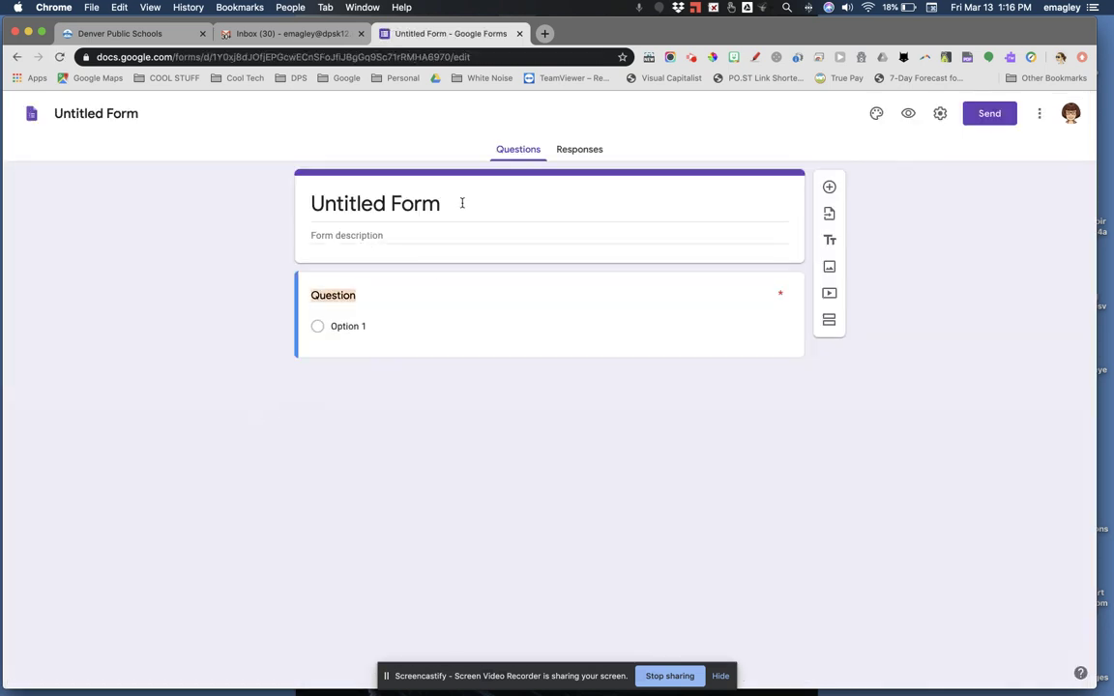
Set both the form's title and its file name to "Student Checklist".
{"action": "left_click", "coordinate": [459, 203]}
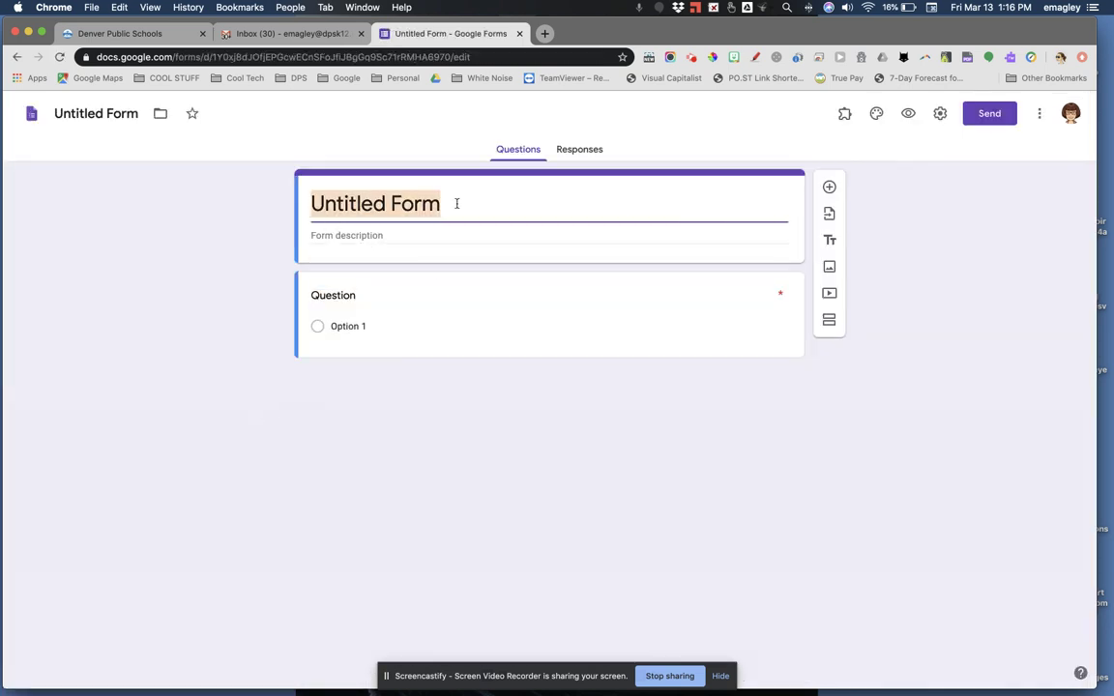
{"action": "type", "text": "Student"}
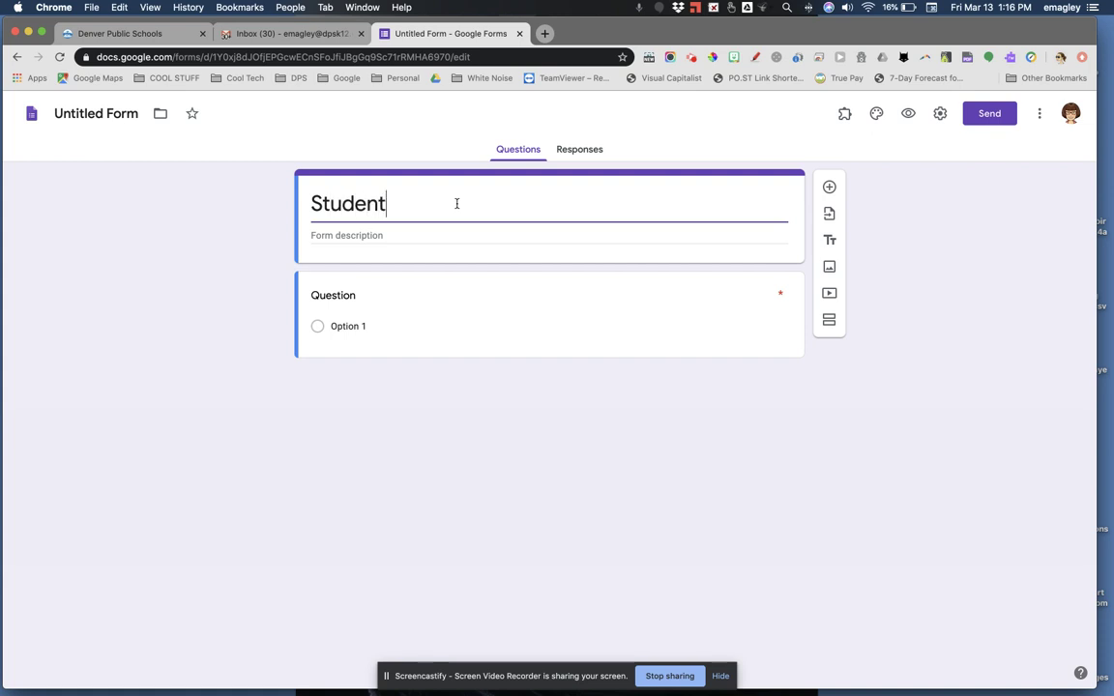
{"action": "type", "text": " Checklist"}
{"action": "left_click", "coordinate": [111, 130]}
{"action": "left_click", "coordinate": [114, 117]}
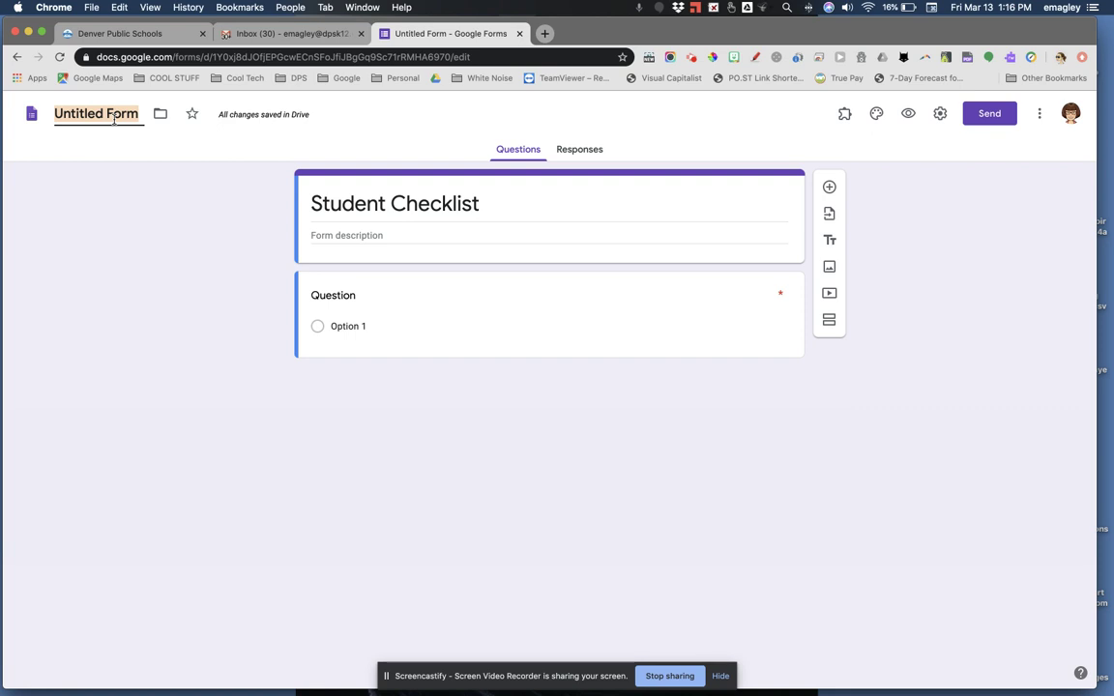
{"action": "type", "text": "Student Chek"}
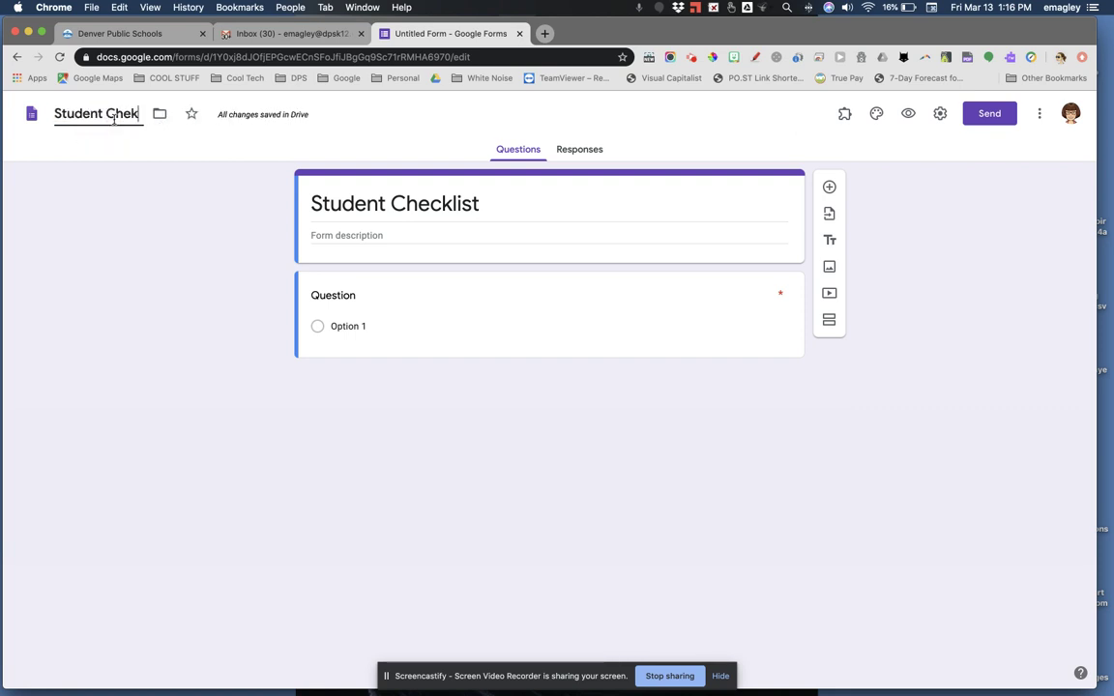
{"action": "key", "text": "BackSpace"}
{"action": "type", "text": "cklist"}
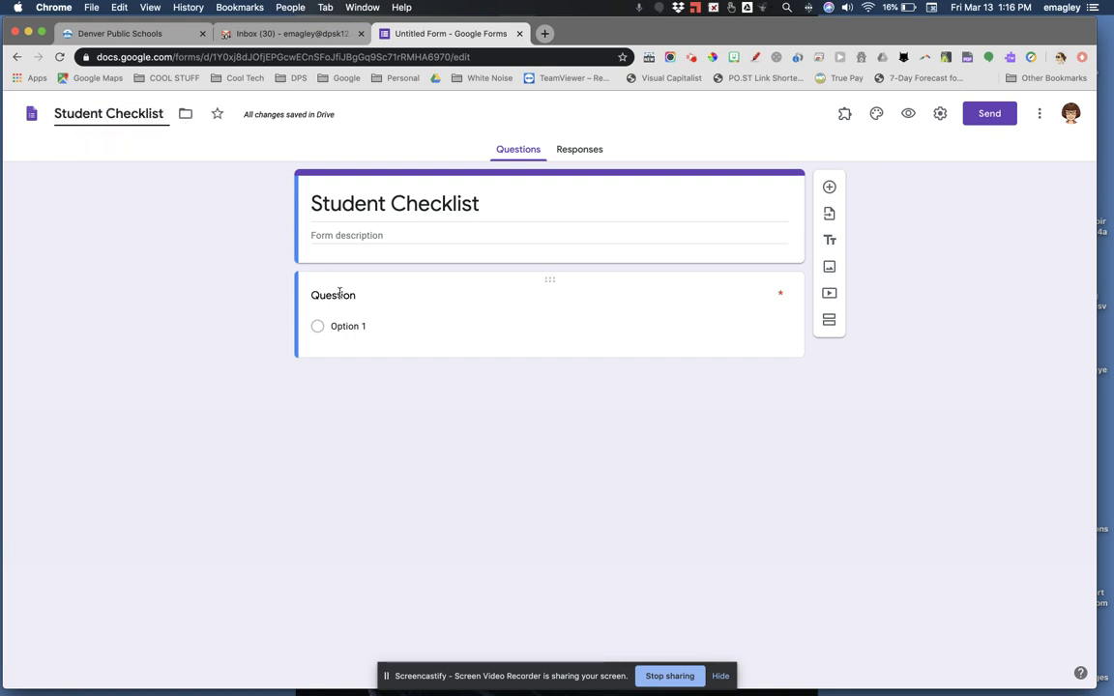
Name the first question "Tasks" and change its answer type to Checkboxes.
{"action": "left_click", "coordinate": [339, 294]}
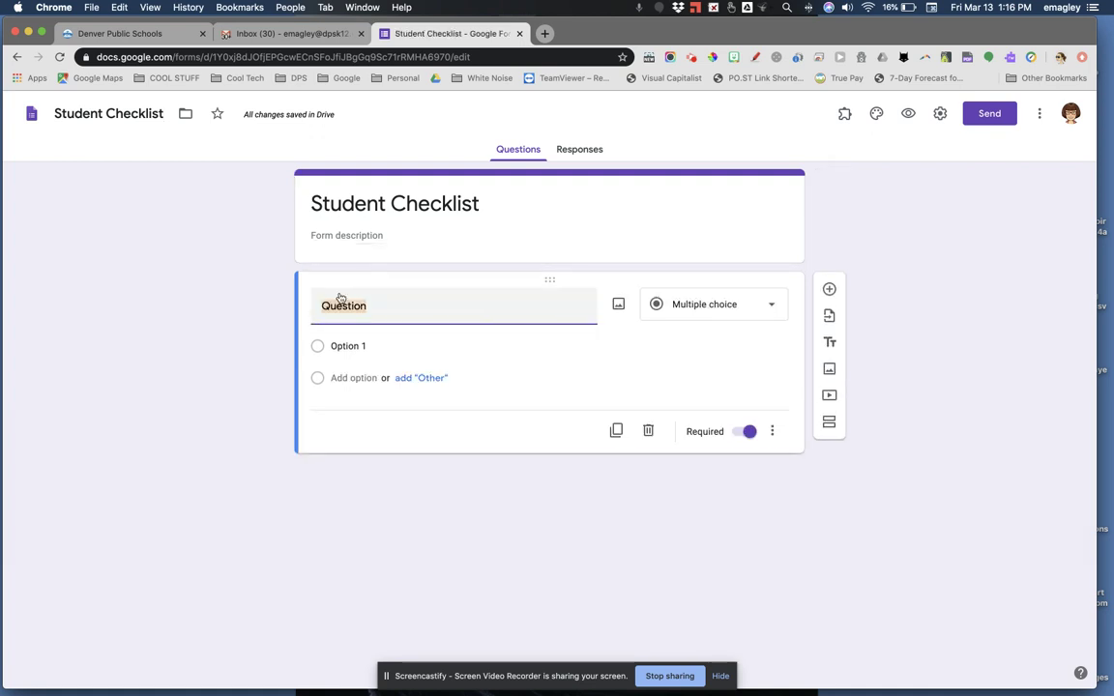
{"action": "type", "text": "Ta"}
{"action": "key", "text": "BackSpace"}
{"action": "key", "text": "BackSpace"}
{"action": "left_click", "coordinate": [372, 345]}
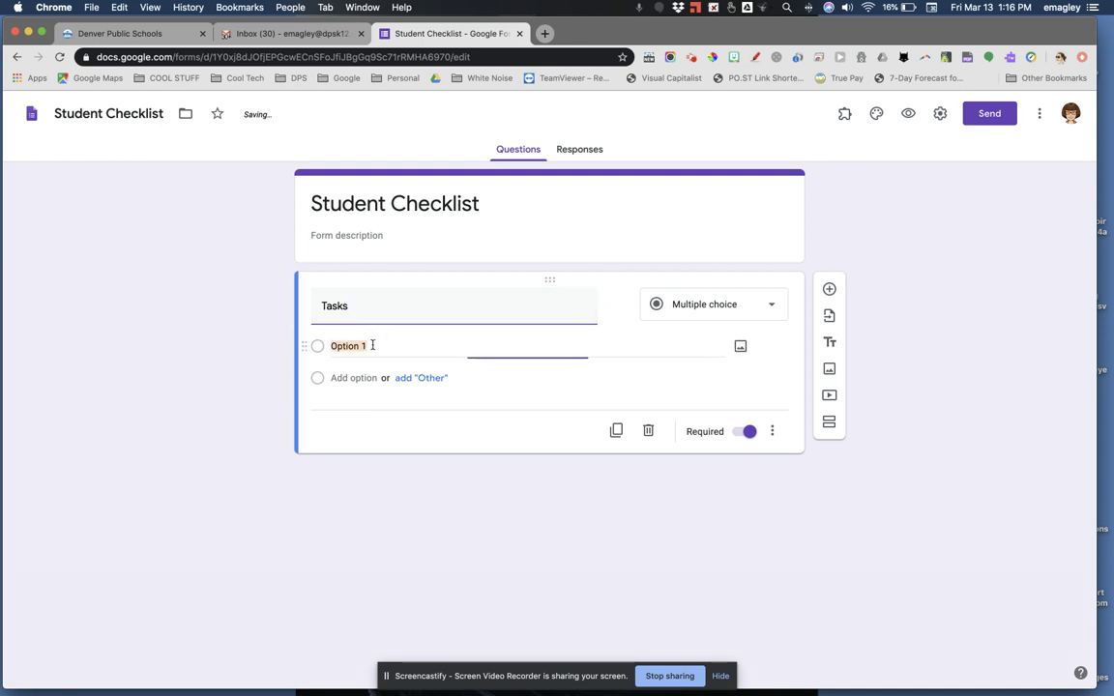
{"action": "left_click", "coordinate": [772, 308]}
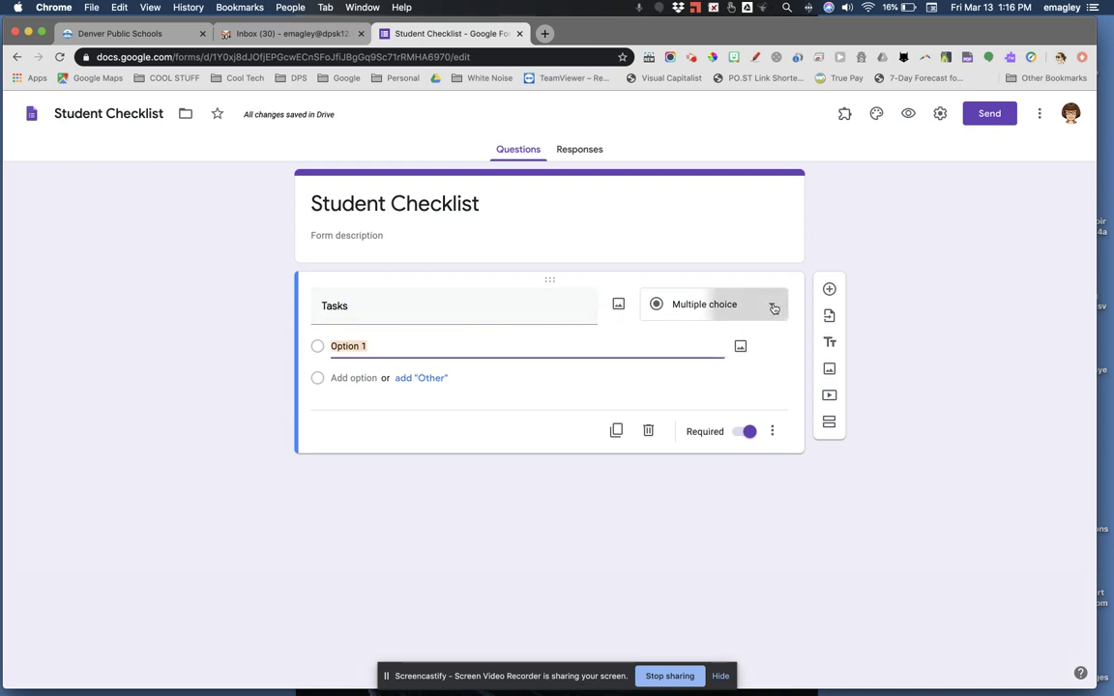
{"action": "left_click", "coordinate": [729, 337]}
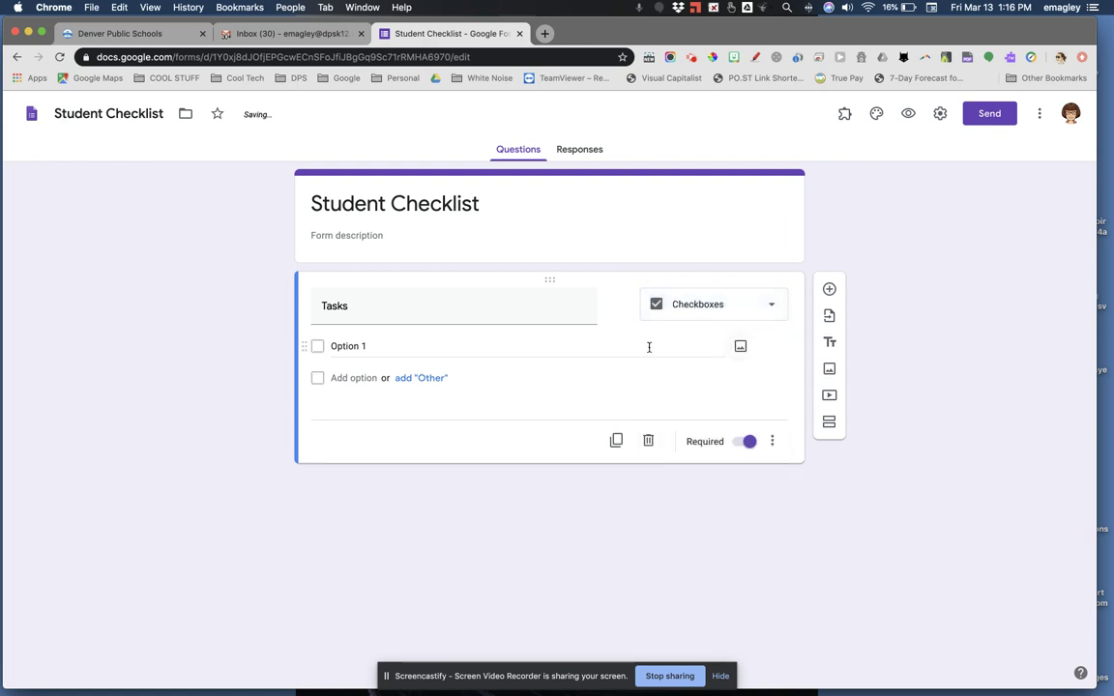
Enter "Do Now" and "Watch Video" as the first two options of the Tasks question.
{"action": "left_click", "coordinate": [397, 344]}
{"action": "type", "text": "Do Now"}
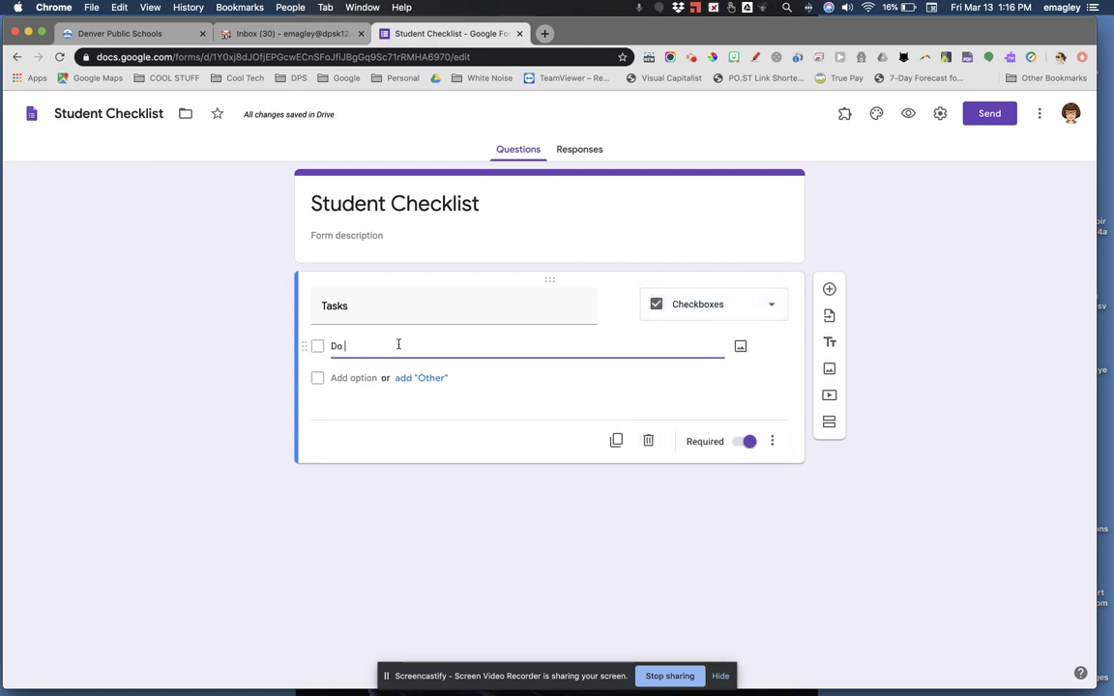
{"action": "left_click", "coordinate": [366, 378]}
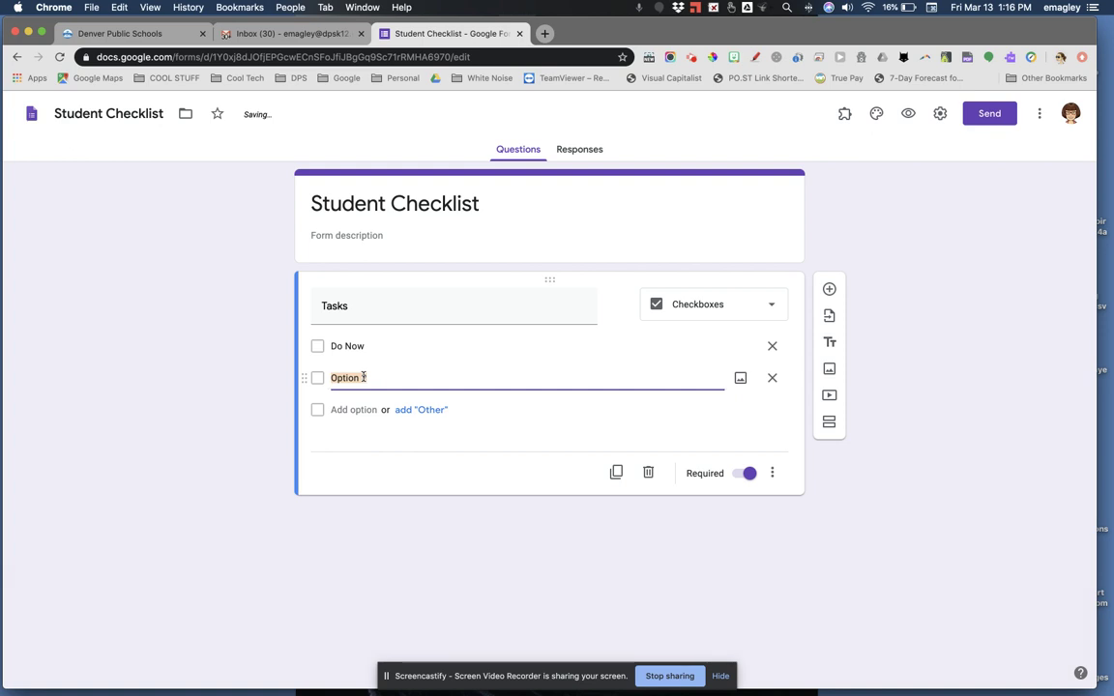
{"action": "type", "text": "W"}
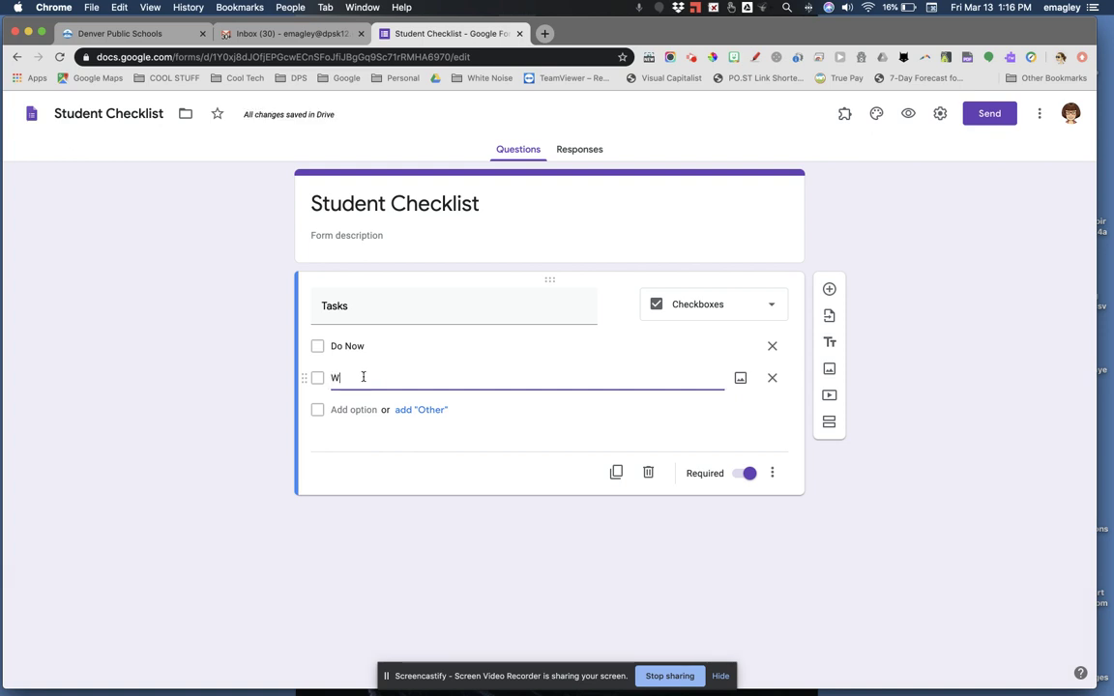
{"action": "type", "text": "atch Video"}
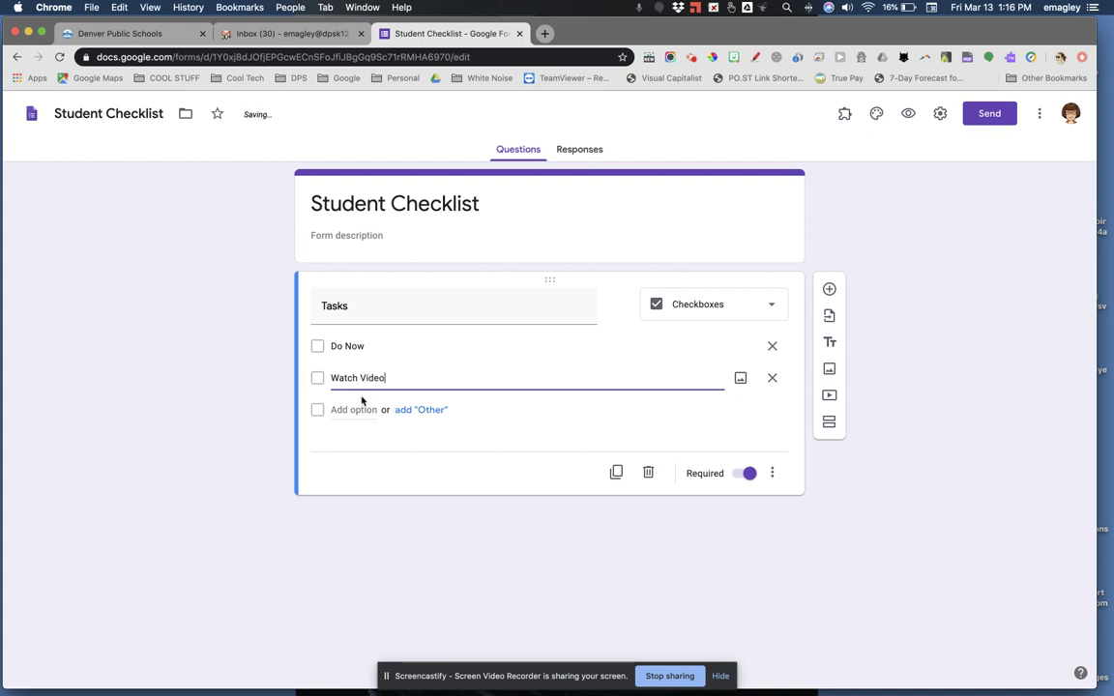
Add the options "Contribute to Discussion", "Create an Outline" and "Take quiz" to the Tasks question.
{"action": "left_click", "coordinate": [355, 407]}
{"action": "type", "text": "Cont"}
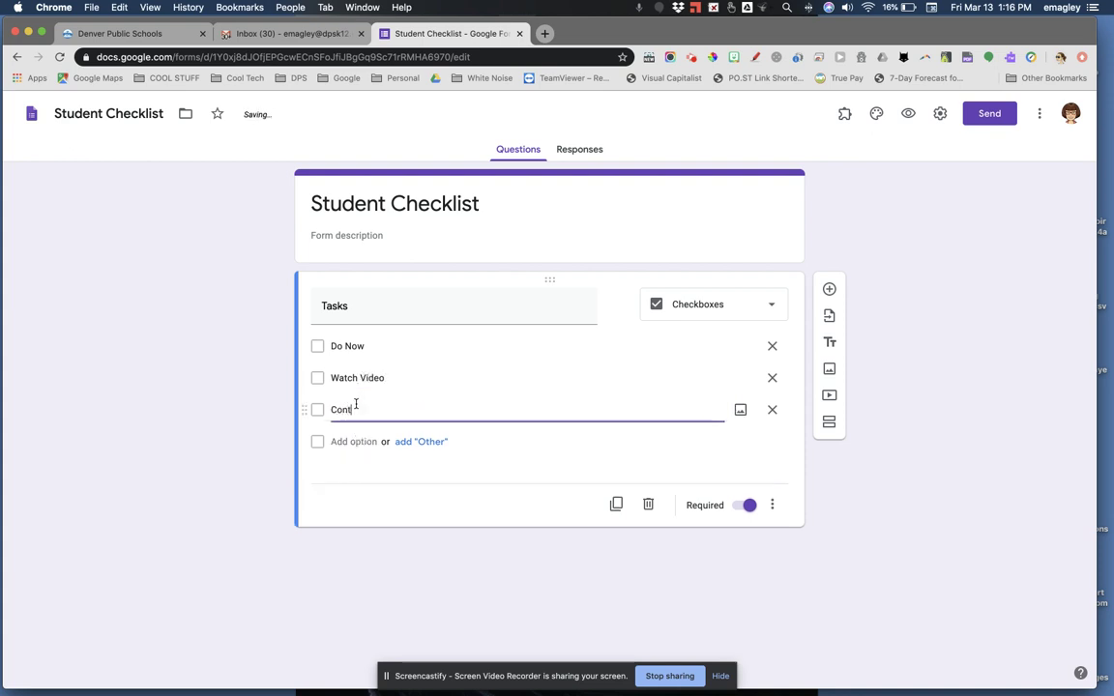
{"action": "type", "text": "ribute to Di"}
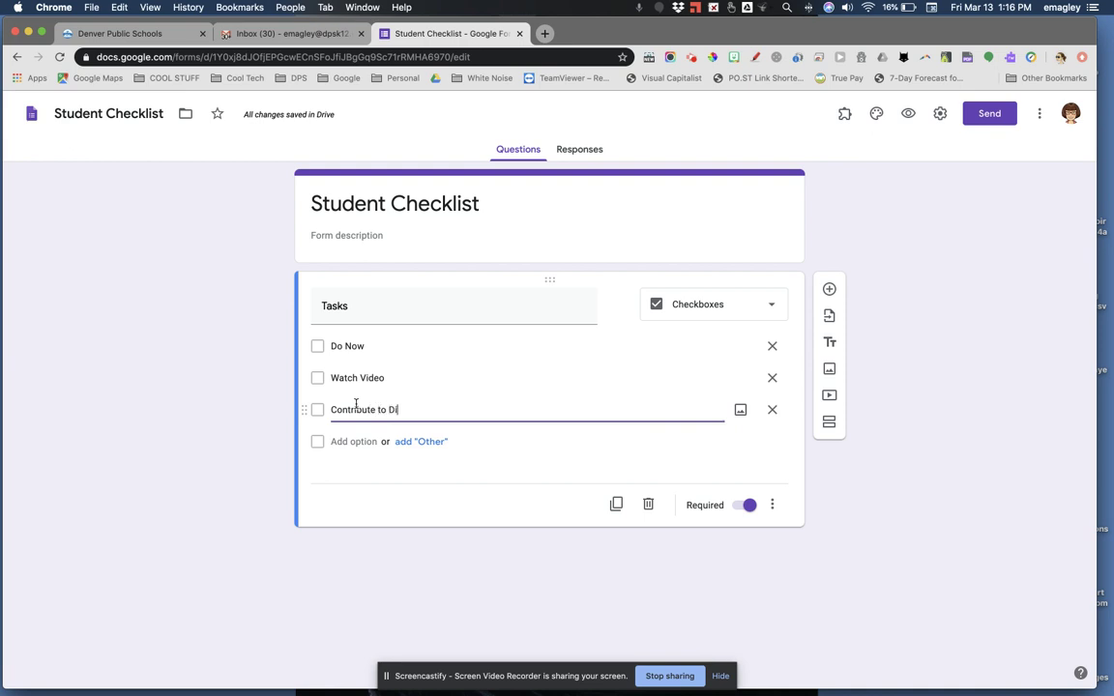
{"action": "type", "text": "scussion"}
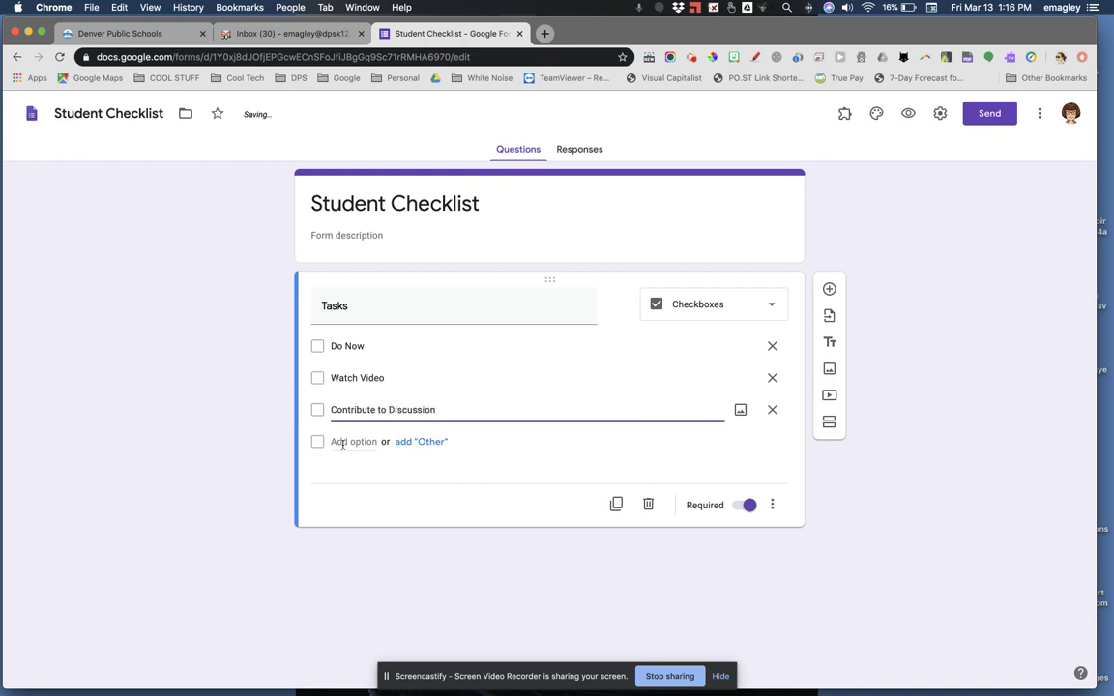
{"action": "left_click", "coordinate": [341, 441]}
{"action": "type", "text": "Create an "}
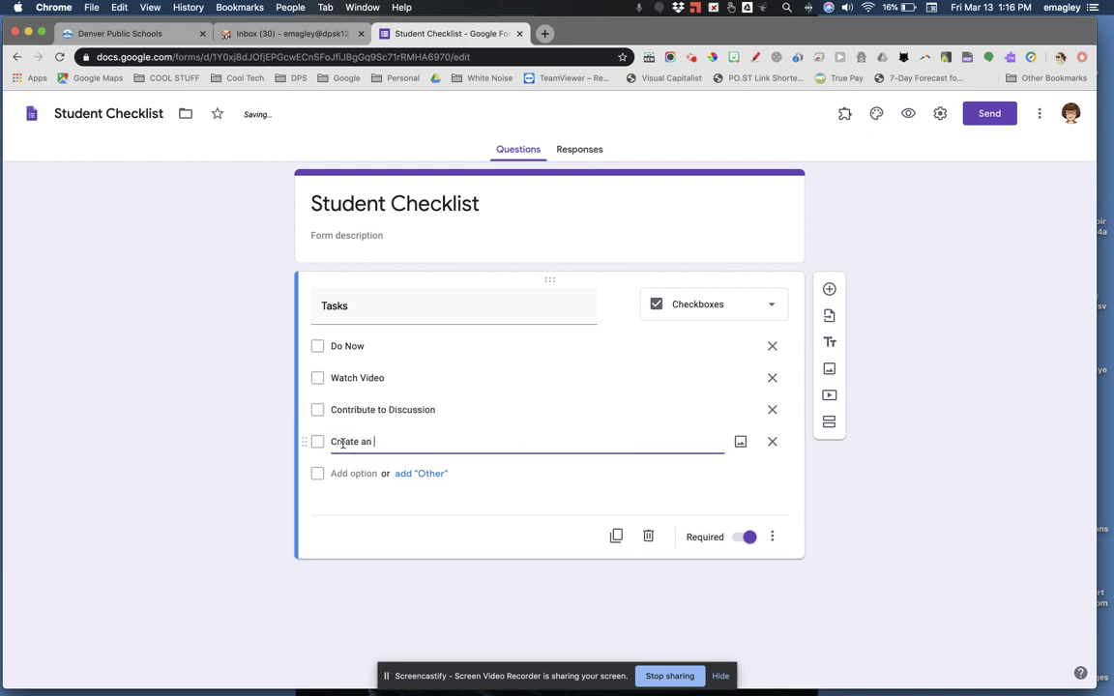
{"action": "type", "text": "Outline"}
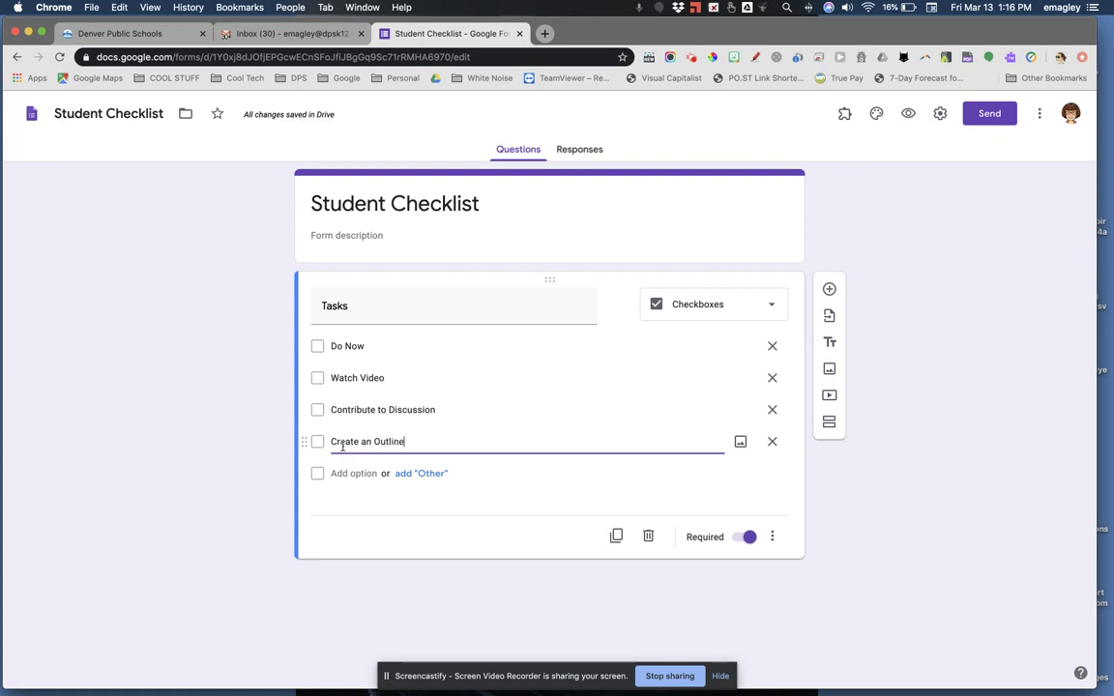
{"action": "left_click", "coordinate": [338, 473]}
{"action": "type", "text": "Take quiz"}
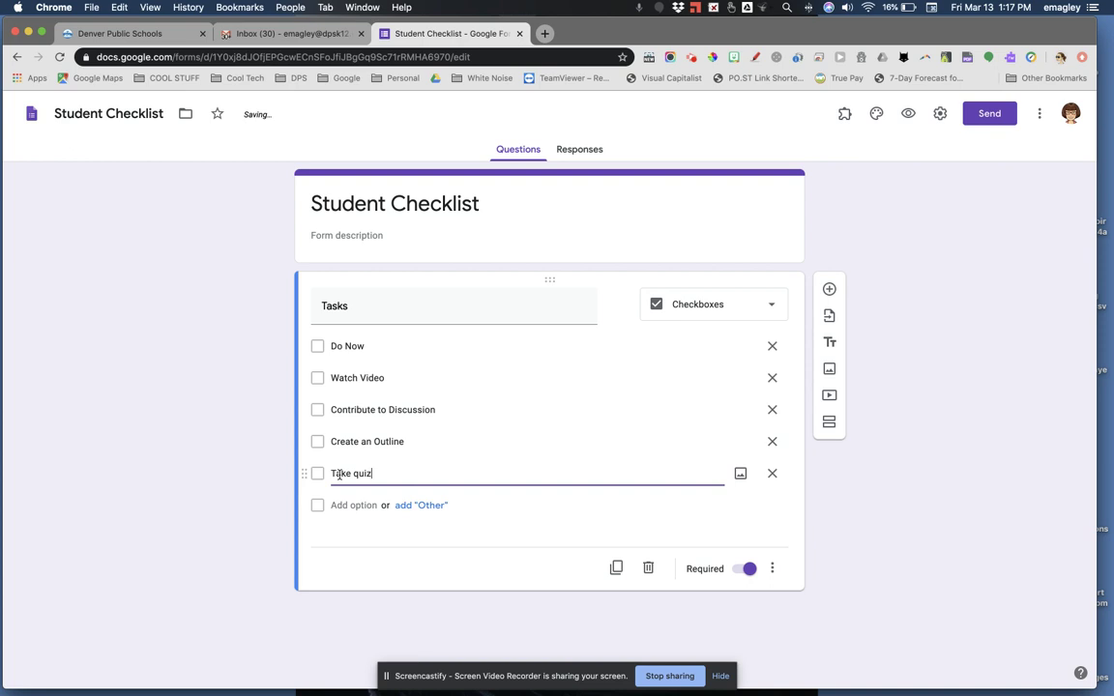
Preview the form and test its checkboxes by ticking and clearing Do Now, Watch Video, Contribute to Discussion and Create an Outline.
{"action": "left_click", "coordinate": [887, 500]}
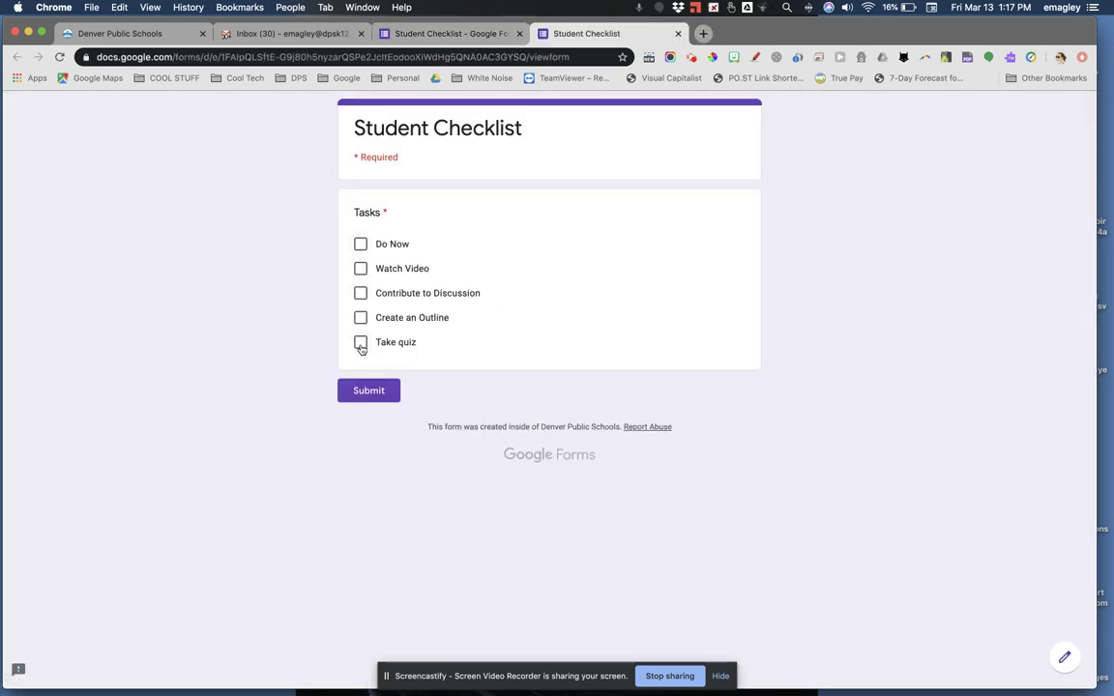
{"action": "left_click", "coordinate": [363, 246]}
{"action": "left_click", "coordinate": [363, 269]}
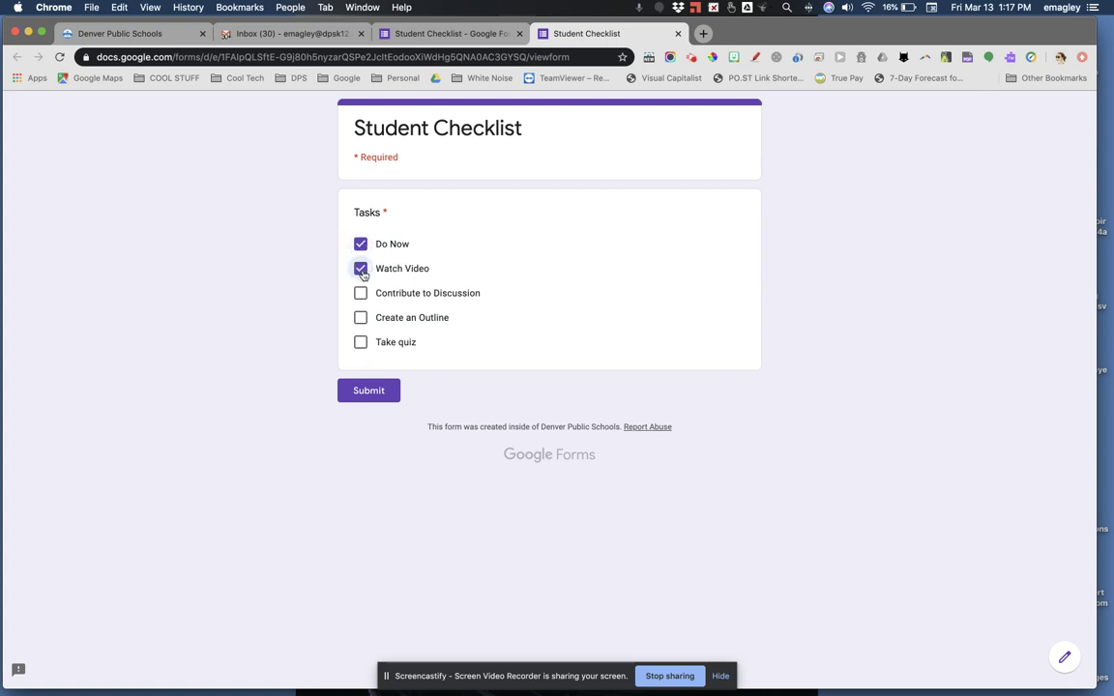
{"action": "left_click", "coordinate": [362, 320]}
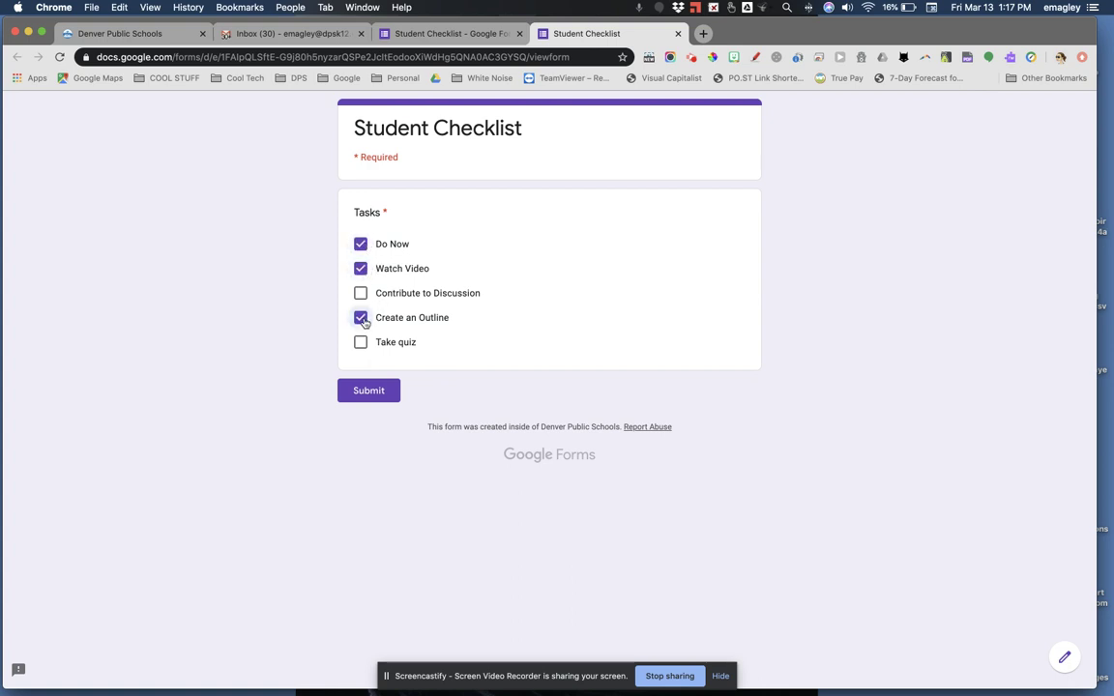
{"action": "left_click", "coordinate": [361, 296]}
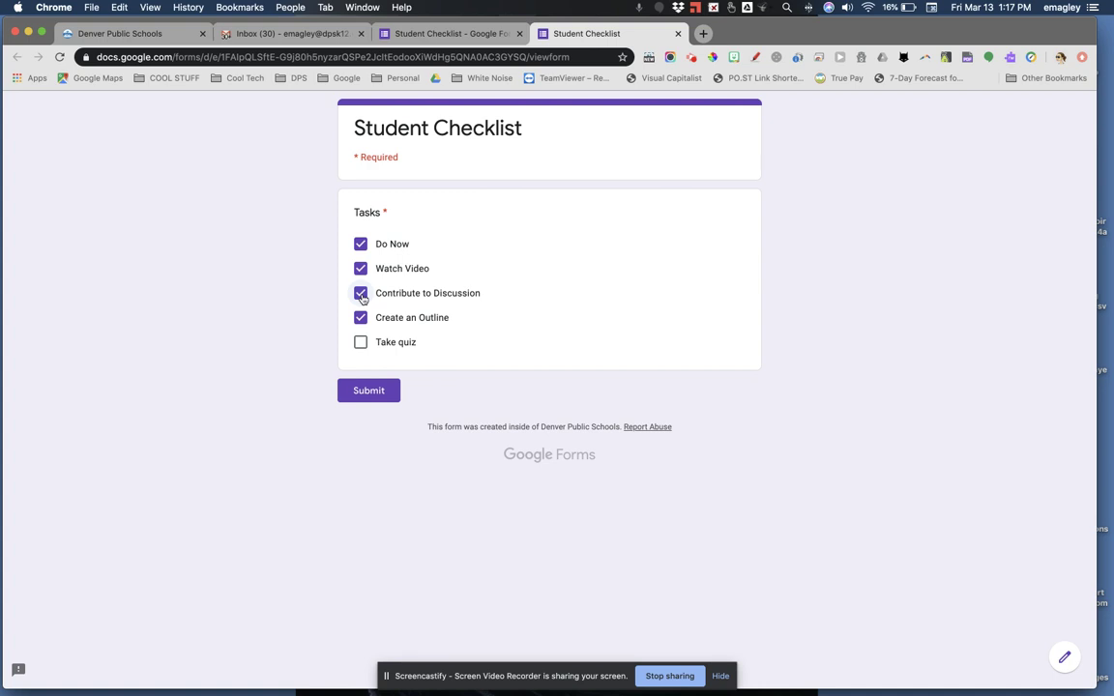
{"action": "left_click", "coordinate": [361, 318]}
{"action": "left_click", "coordinate": [361, 292]}
{"action": "left_click", "coordinate": [361, 268]}
{"action": "left_click", "coordinate": [361, 244]}
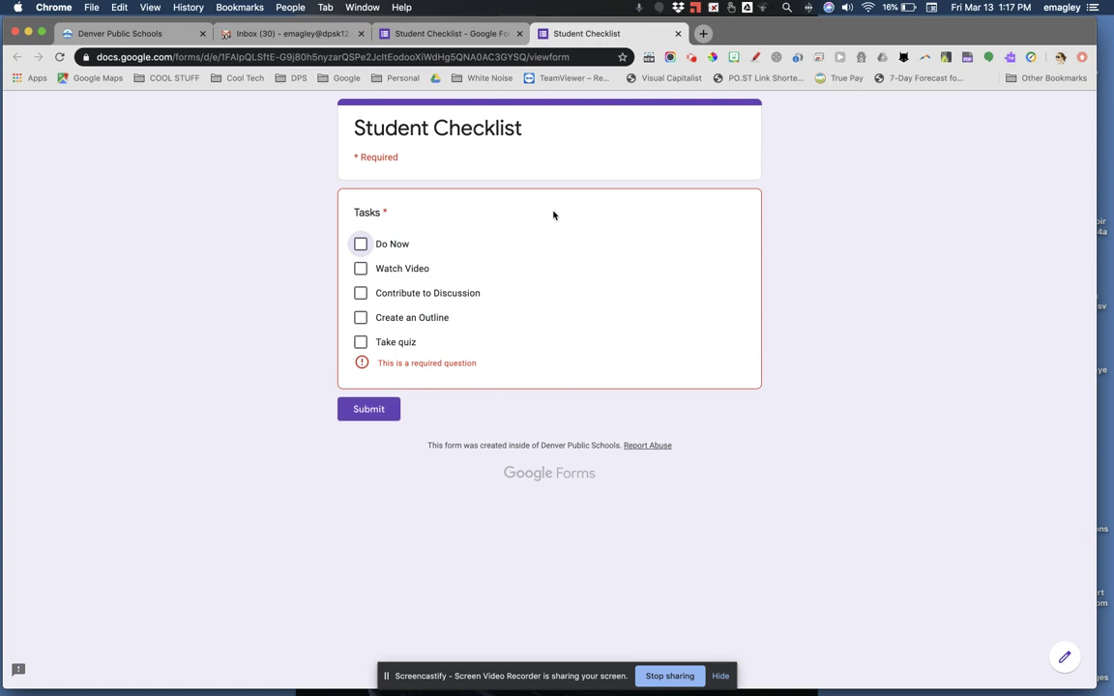
Return to the form editor, copy the form's full sharing link and close the send dialog.
{"action": "left_click", "coordinate": [437, 34]}
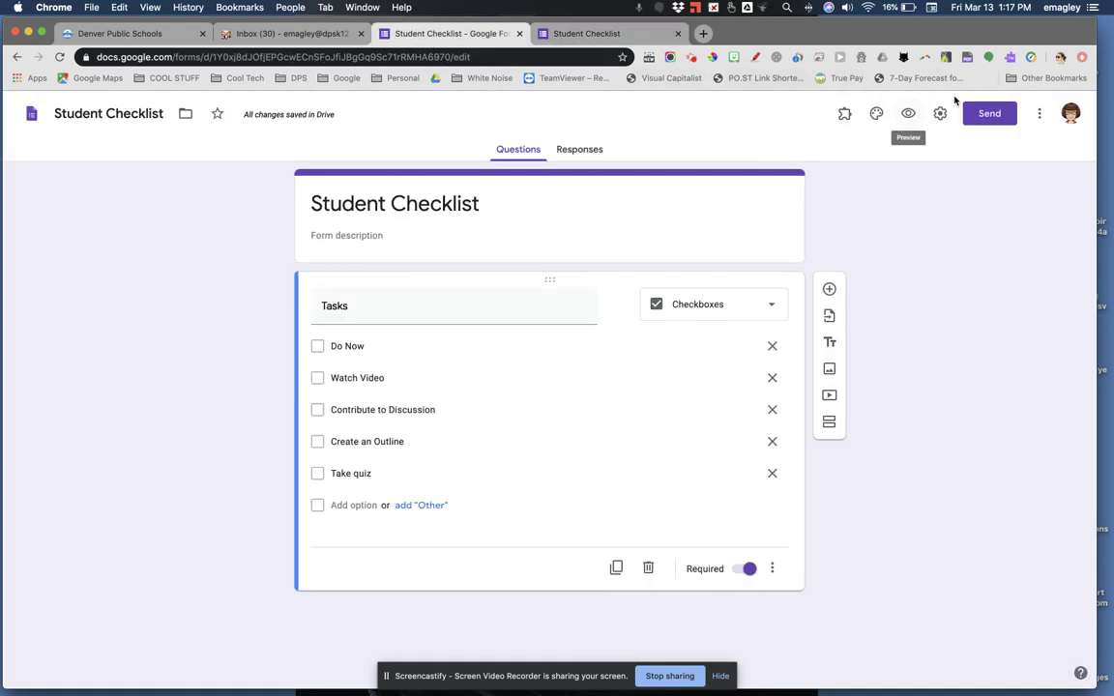
{"action": "left_click", "coordinate": [988, 113]}
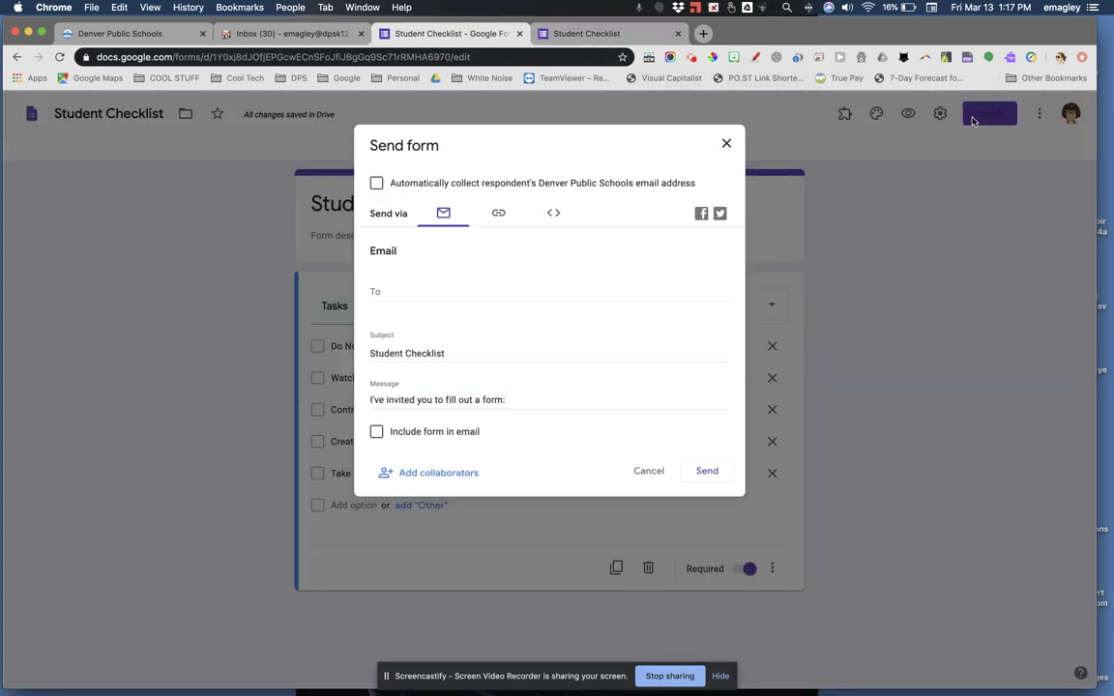
{"action": "left_click", "coordinate": [498, 213]}
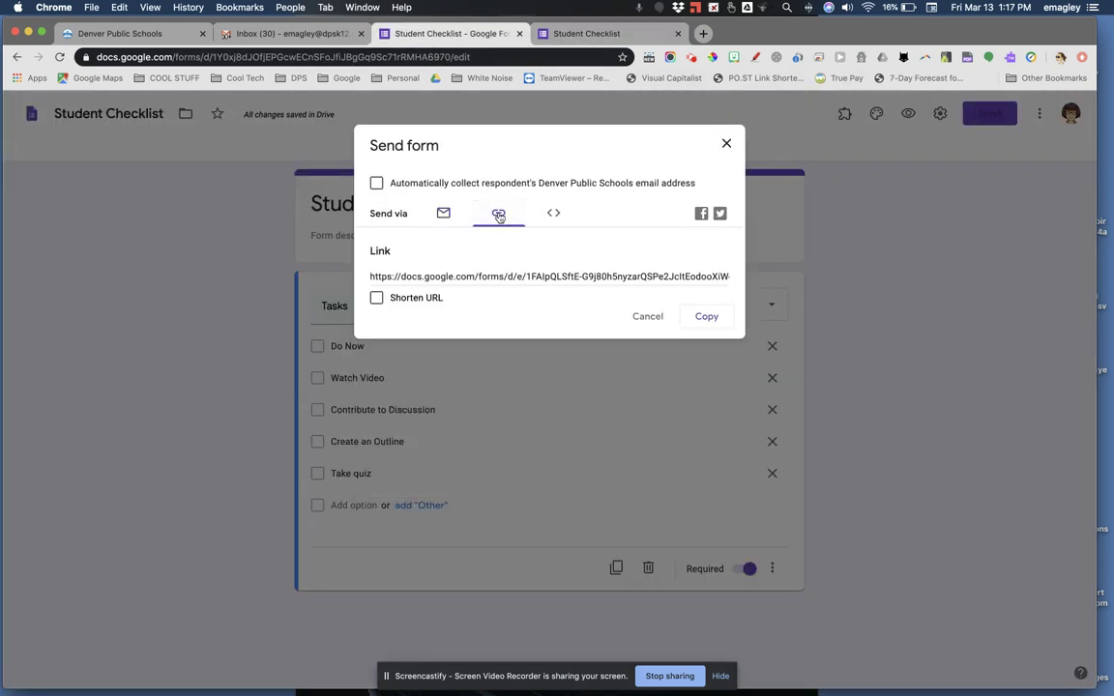
{"action": "left_click", "coordinate": [500, 276]}
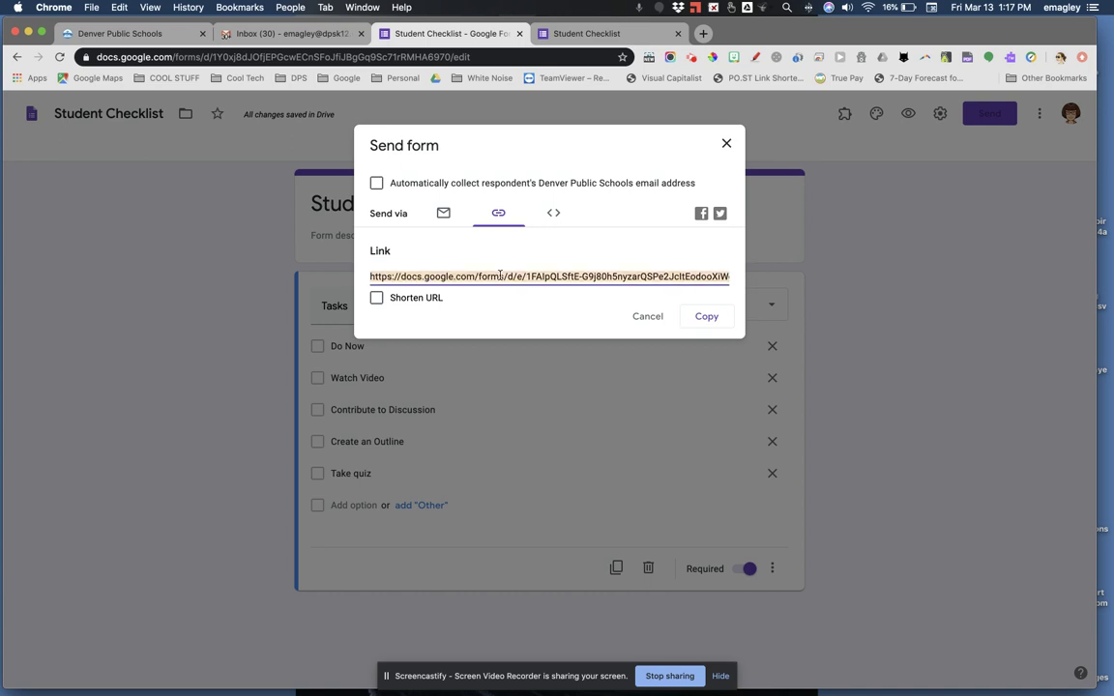
{"action": "left_click", "coordinate": [709, 322]}
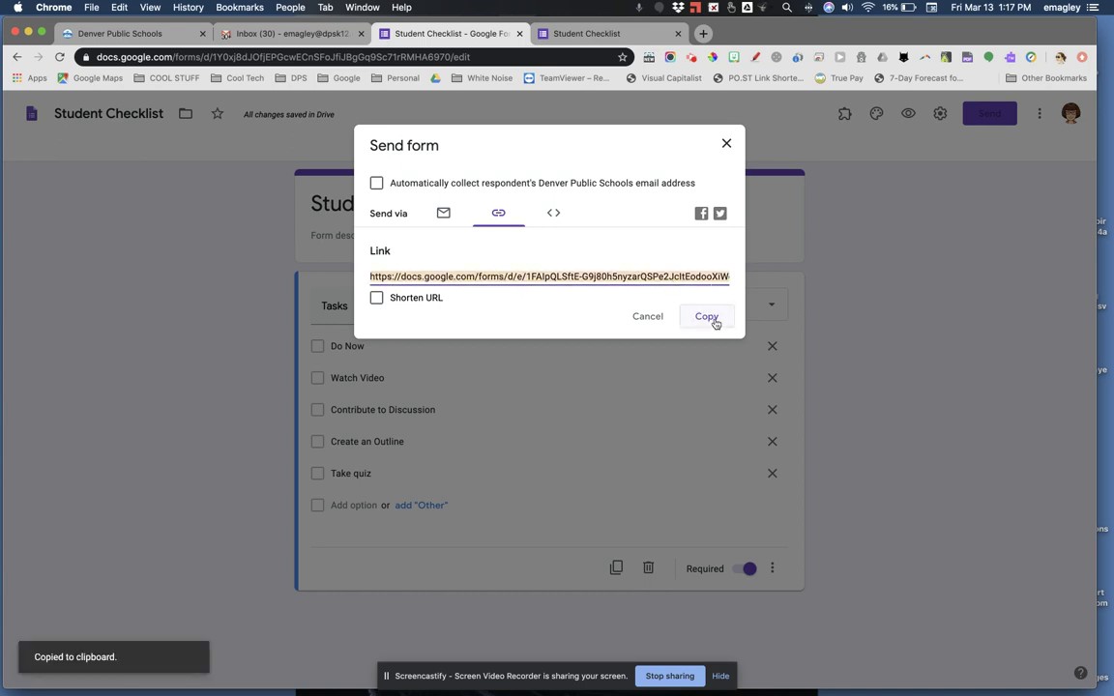
{"action": "left_click", "coordinate": [724, 144]}
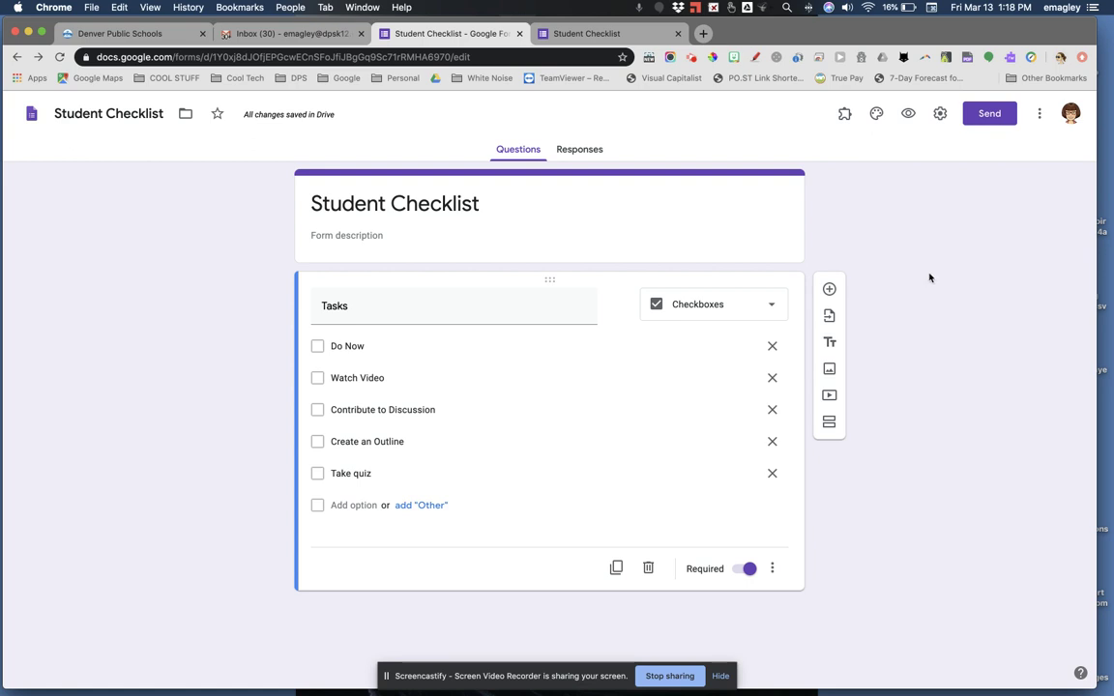
Try several theme colors for the form and settle on Orange #ff9800.
{"action": "left_click", "coordinate": [876, 114]}
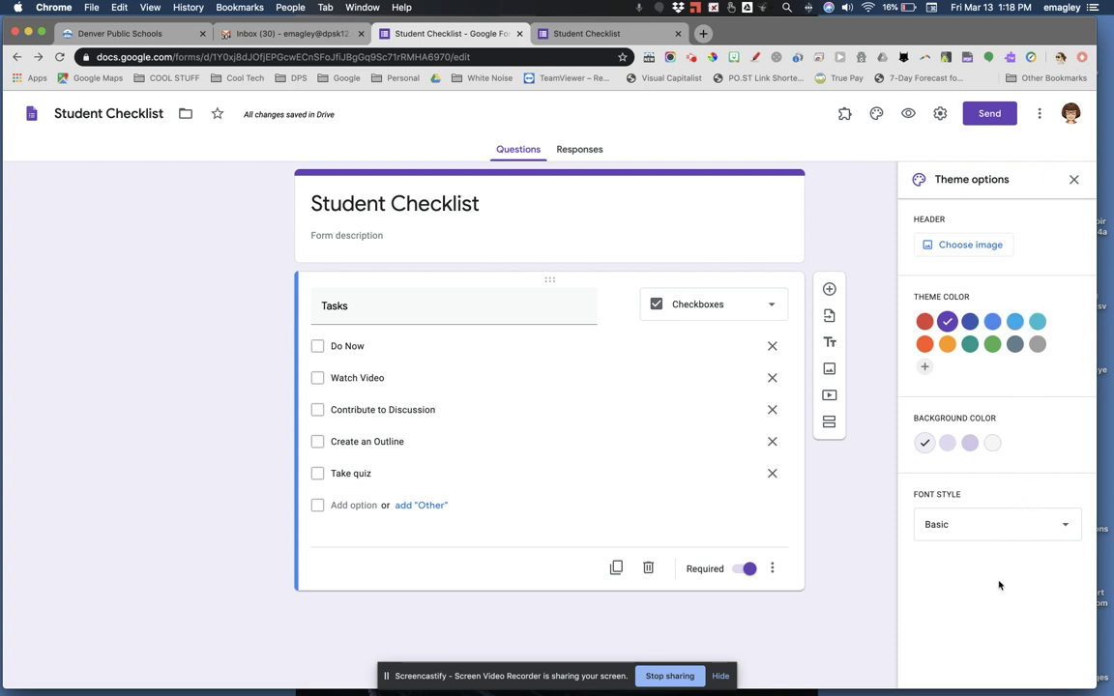
{"action": "left_click", "coordinate": [924, 323]}
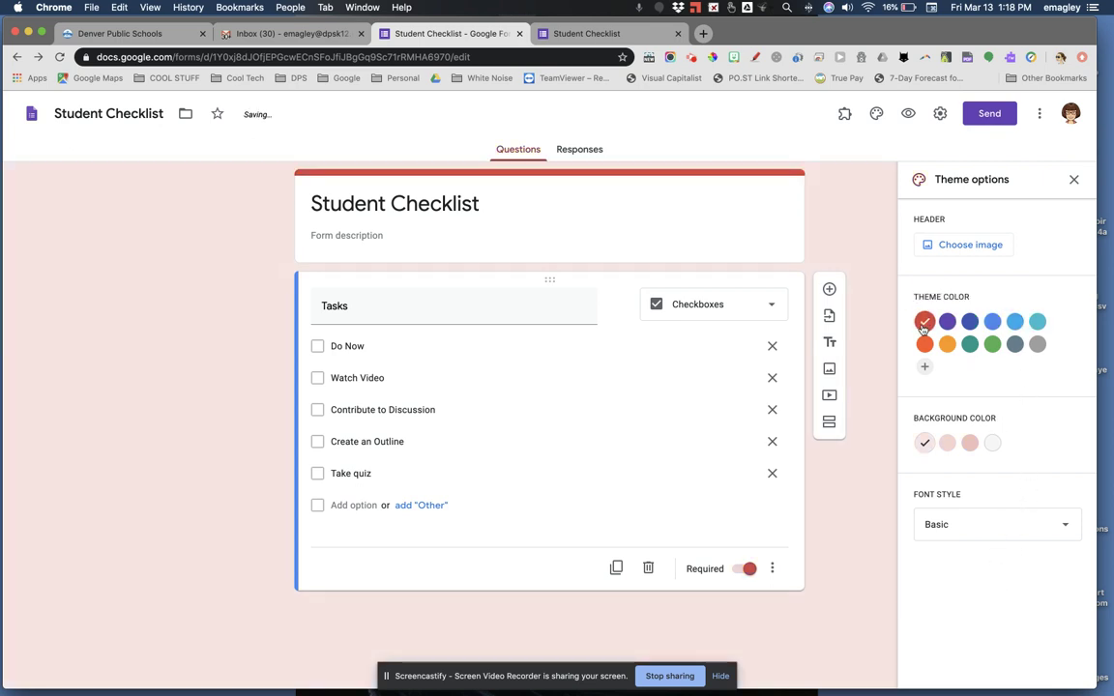
{"action": "left_click", "coordinate": [971, 323]}
{"action": "left_click", "coordinate": [1037, 322]}
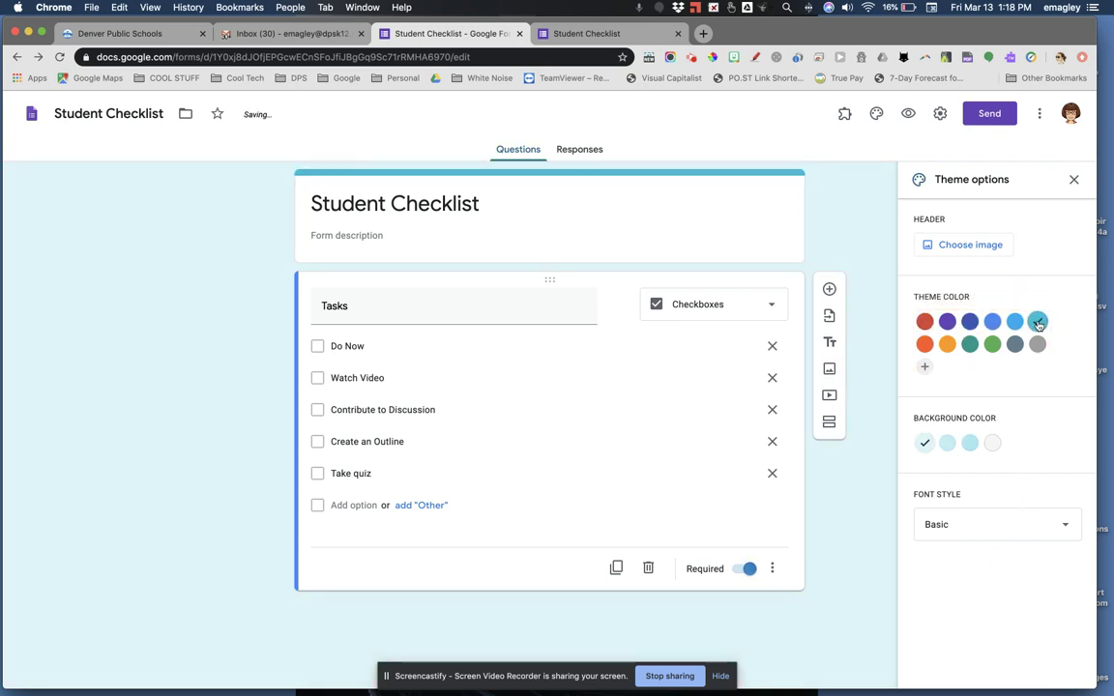
{"action": "left_click", "coordinate": [947, 345]}
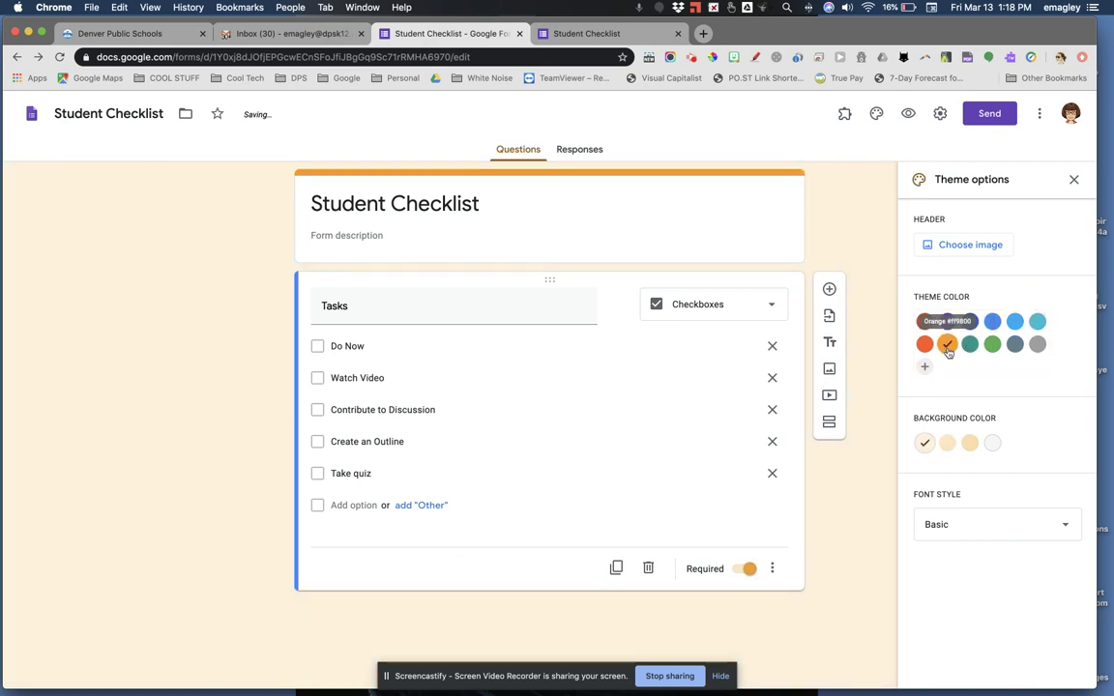
Set the form's background to the darkest orange shade and its font style to Playful.
{"action": "left_click", "coordinate": [947, 443]}
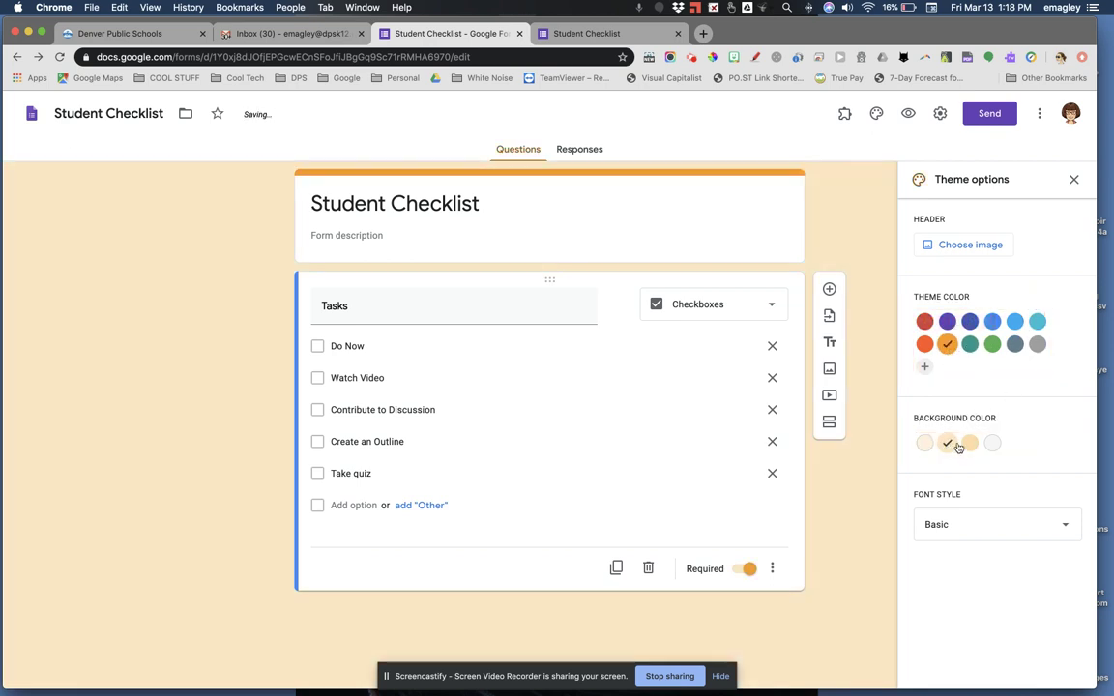
{"action": "left_click", "coordinate": [971, 445]}
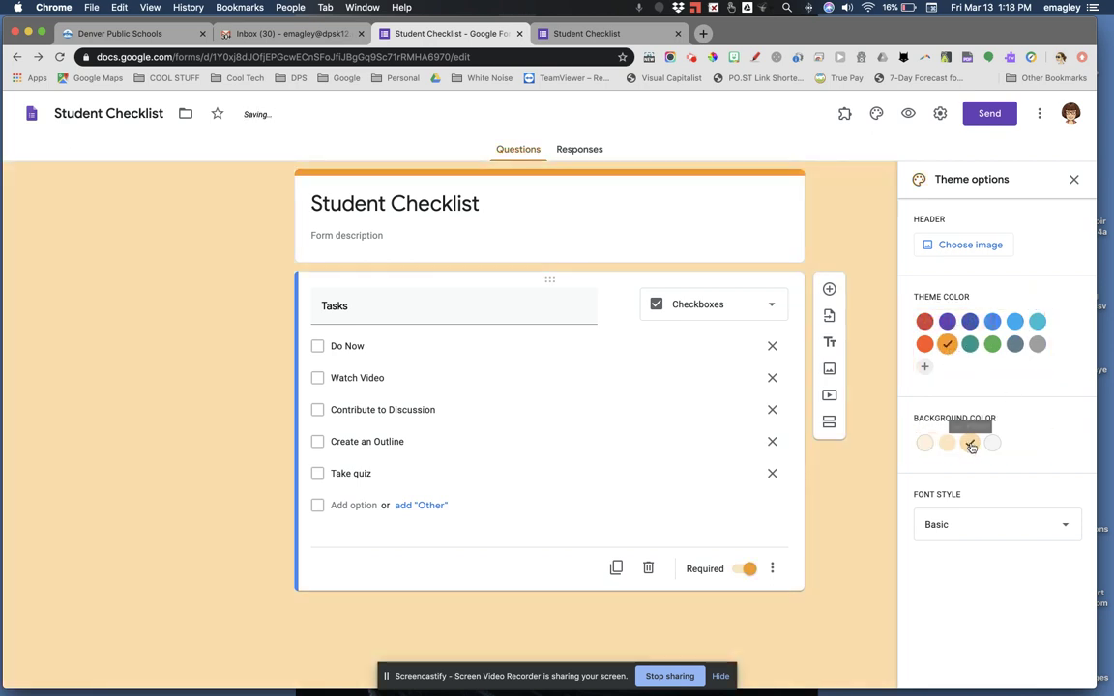
{"action": "left_click", "coordinate": [1063, 522]}
{"action": "left_click", "coordinate": [940, 621]}
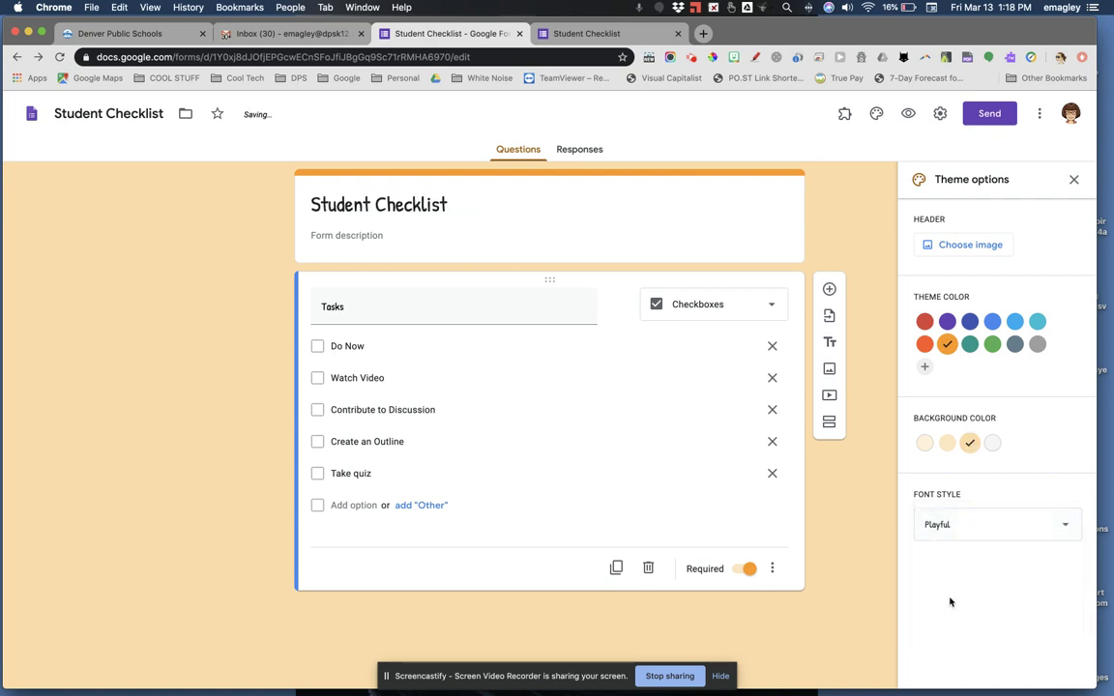
Browse the header image themes and insert the multicolored yarn picture from Work and School as the form's header.
{"action": "left_click", "coordinate": [971, 245]}
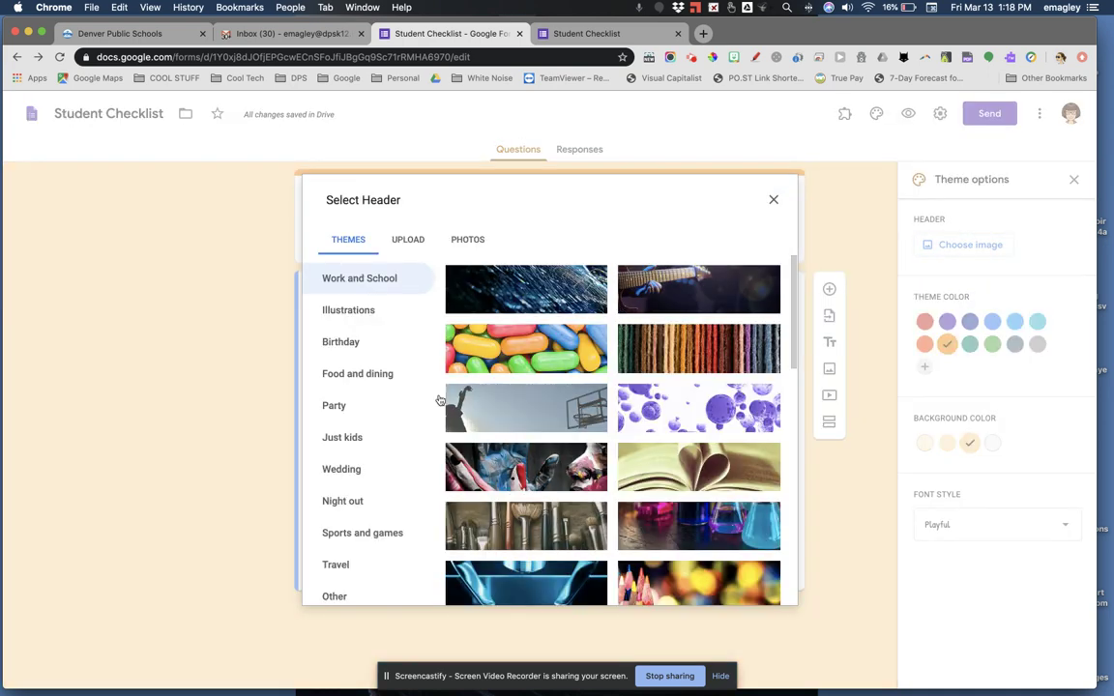
{"action": "left_click", "coordinate": [383, 318]}
{"action": "left_click", "coordinate": [356, 342]}
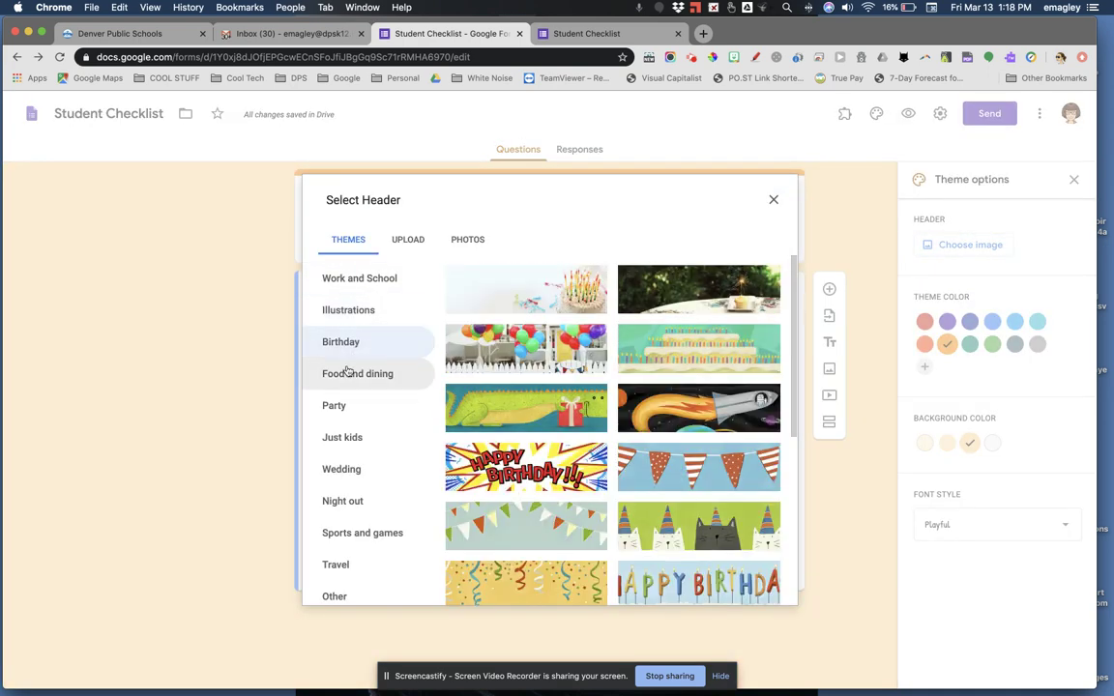
{"action": "left_click", "coordinate": [346, 375]}
{"action": "left_click", "coordinate": [364, 281]}
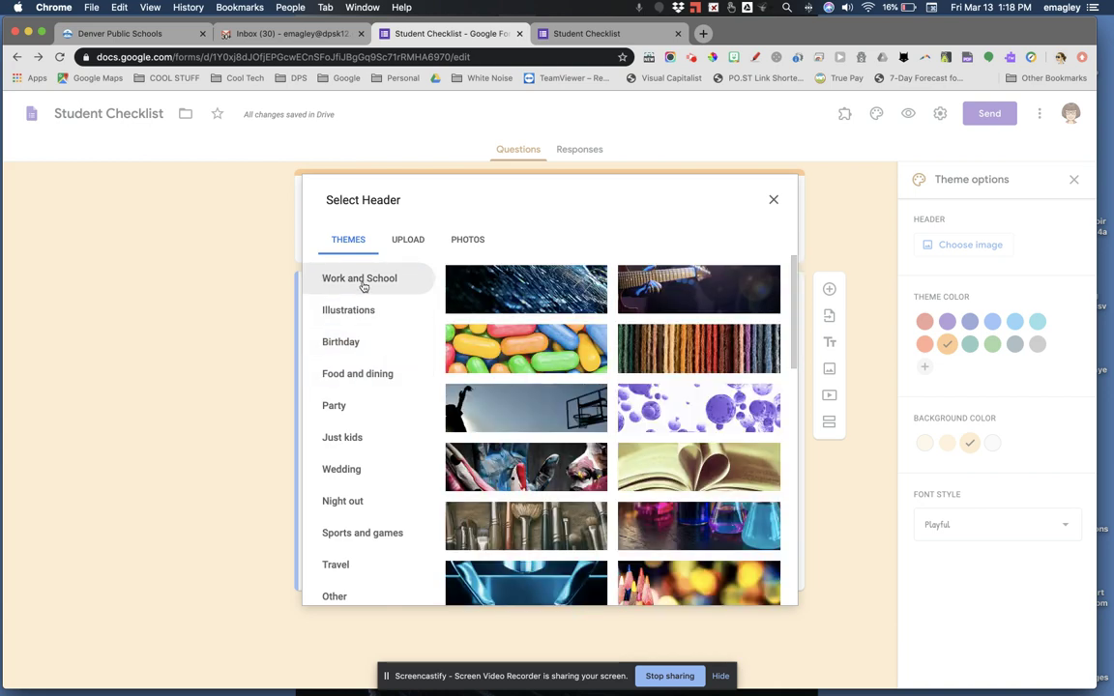
{"action": "left_click", "coordinate": [723, 347]}
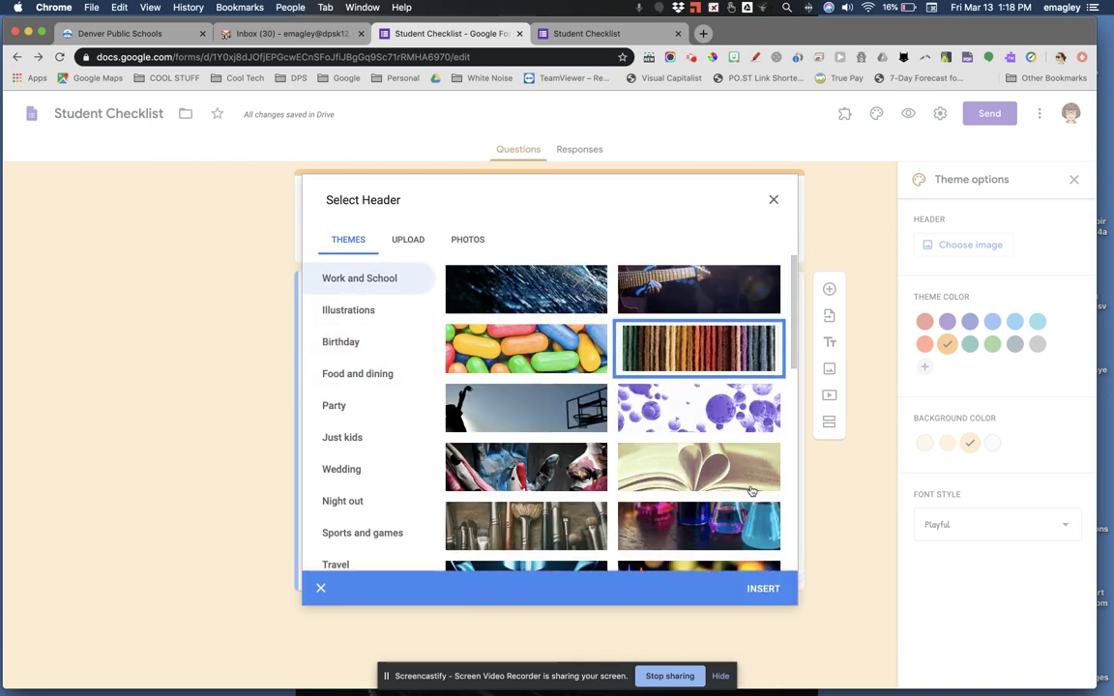
{"action": "left_click", "coordinate": [753, 589]}
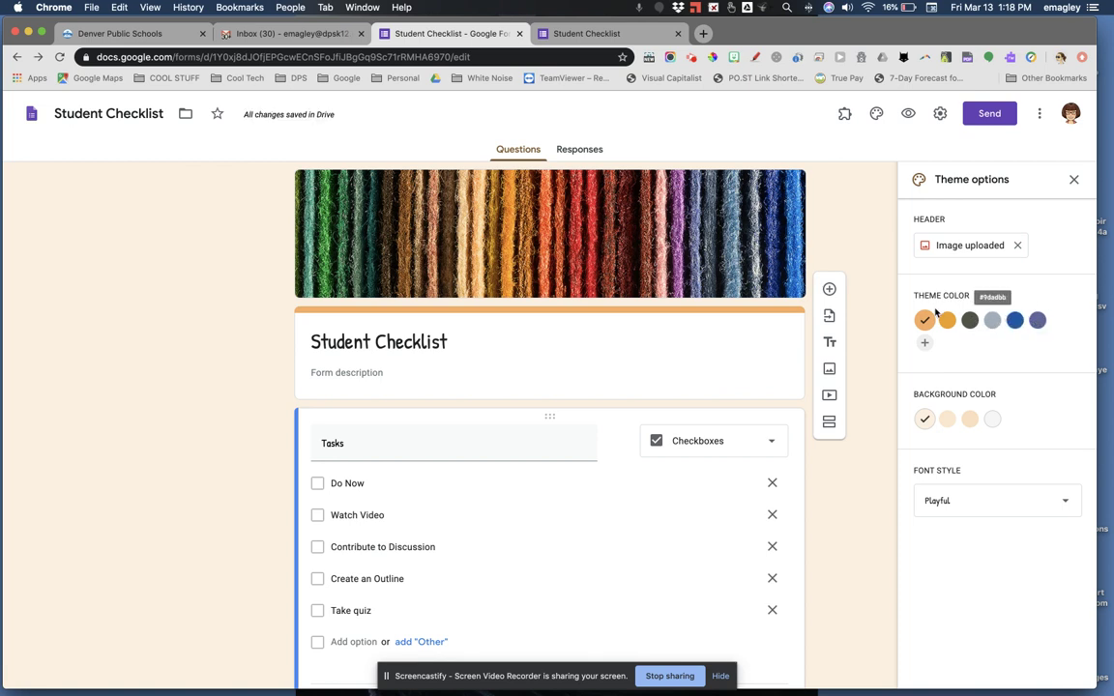
Set the theme color to purple #60639d with the darkest matching background shade, and close the theme options.
{"action": "left_click", "coordinate": [1038, 321]}
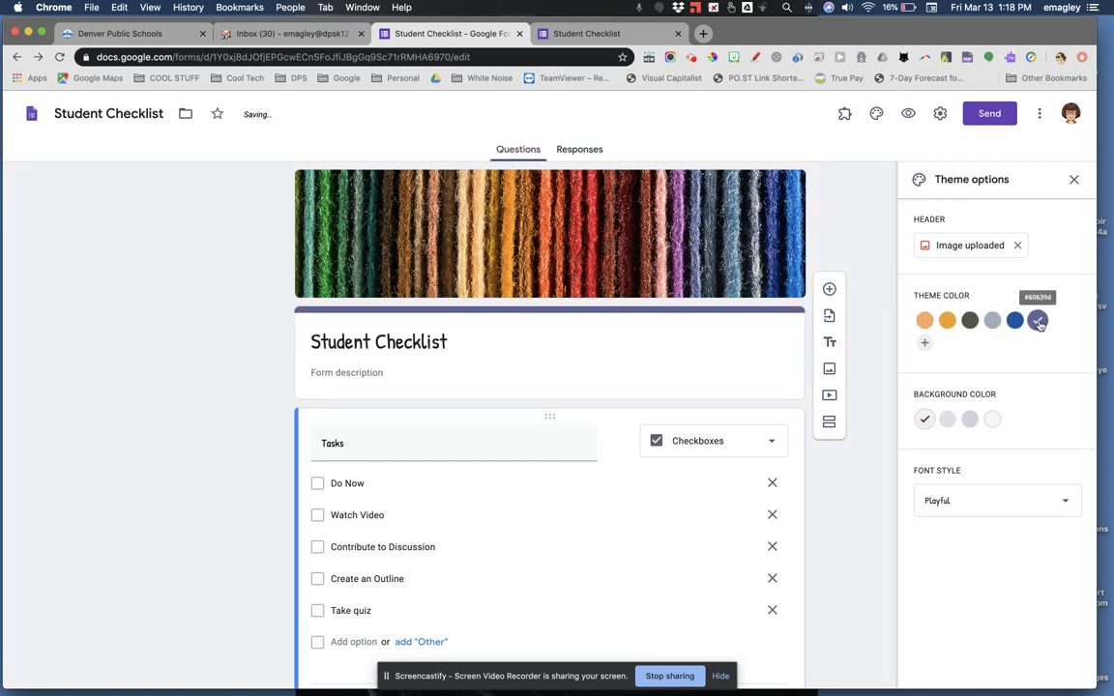
{"action": "left_click", "coordinate": [969, 419]}
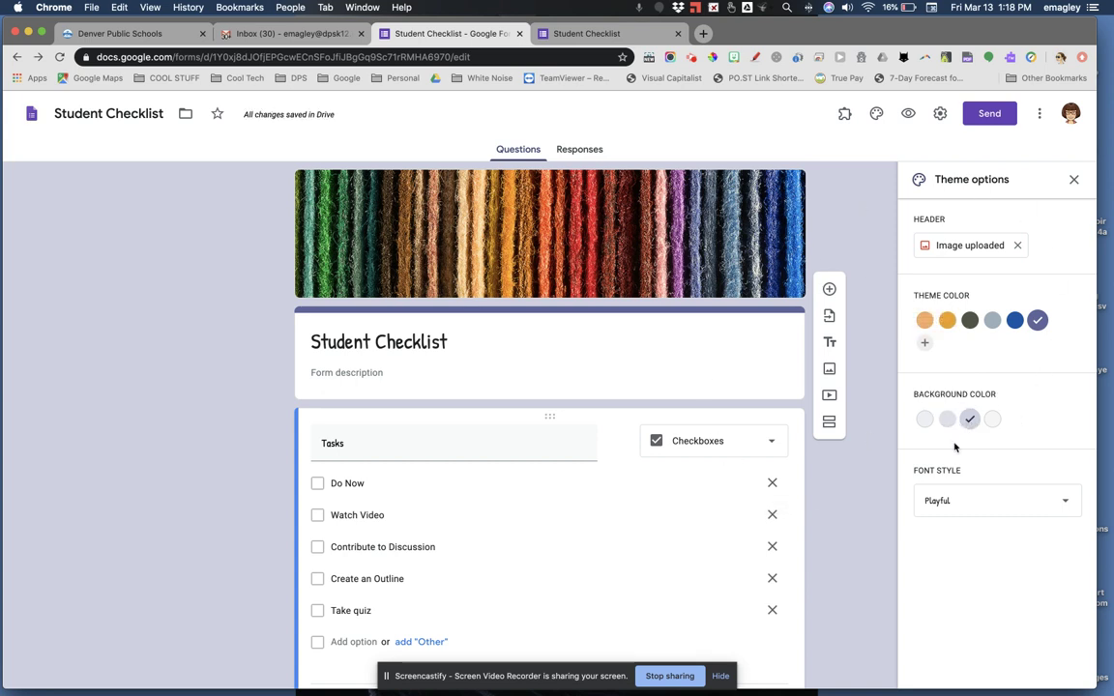
{"action": "left_click", "coordinate": [1073, 180]}
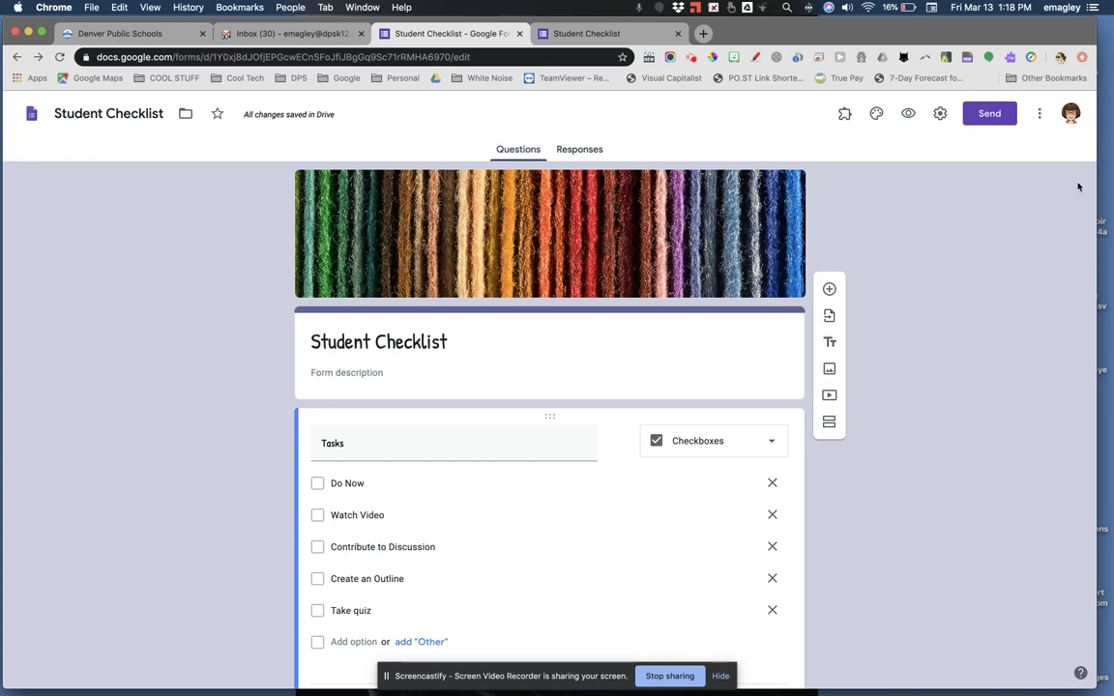
Preview the themed form, return to the editor and copy the form's full sharing link, closing the send dialog.
{"action": "left_click", "coordinate": [908, 114]}
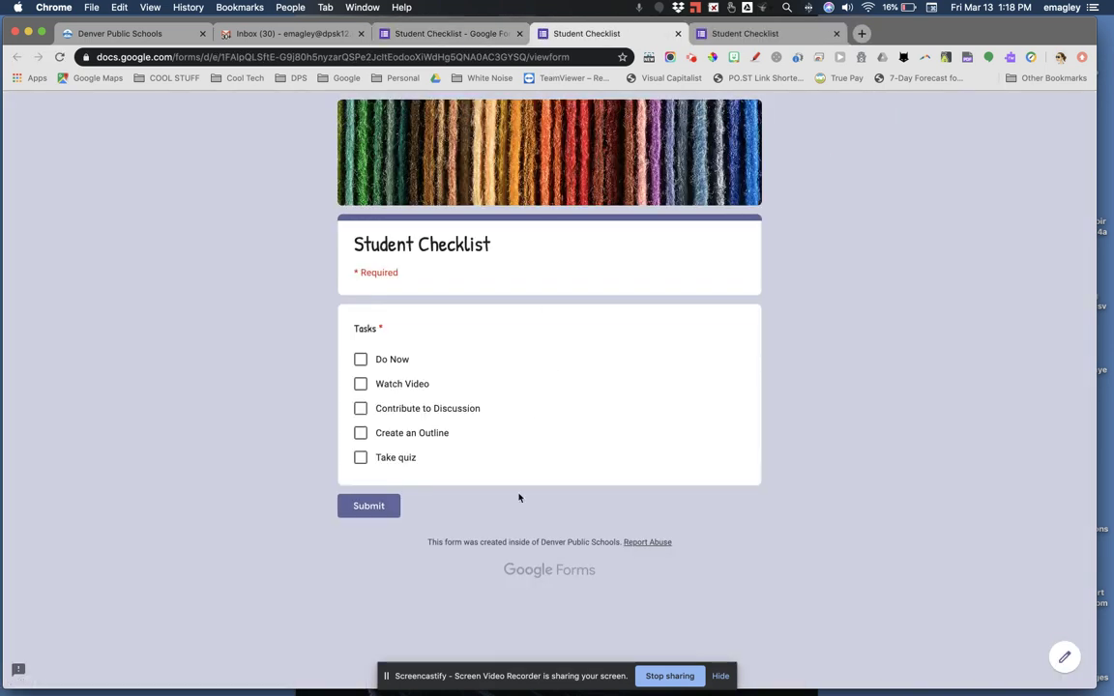
{"action": "left_click", "coordinate": [487, 34]}
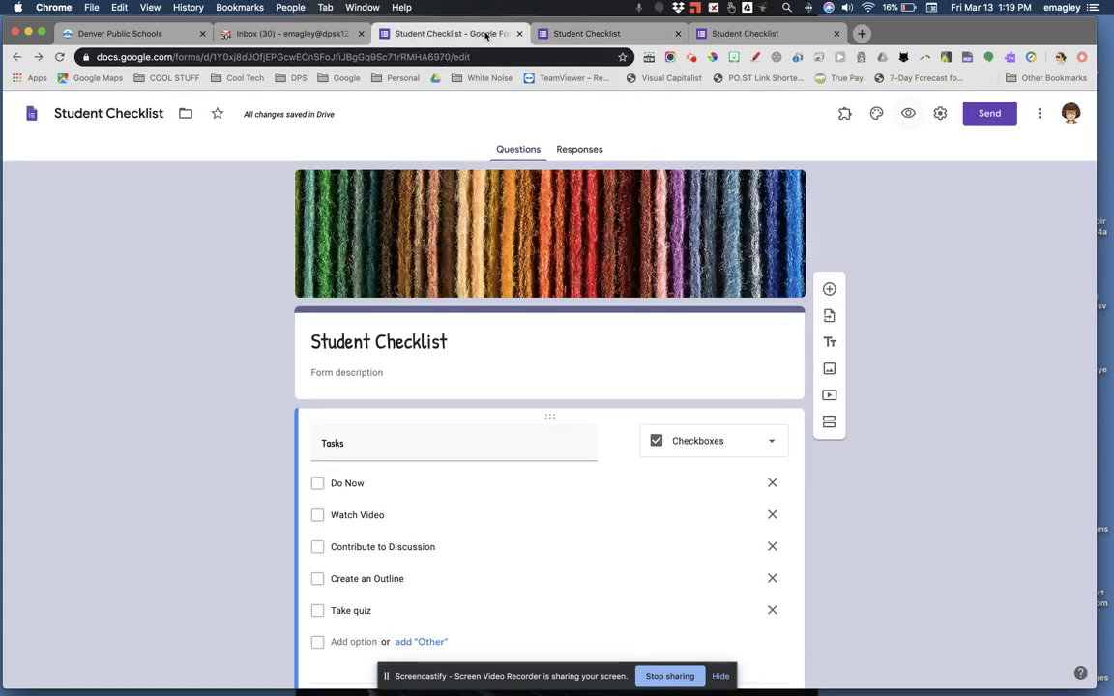
{"action": "left_click", "coordinate": [973, 118]}
{"action": "left_click", "coordinate": [499, 213]}
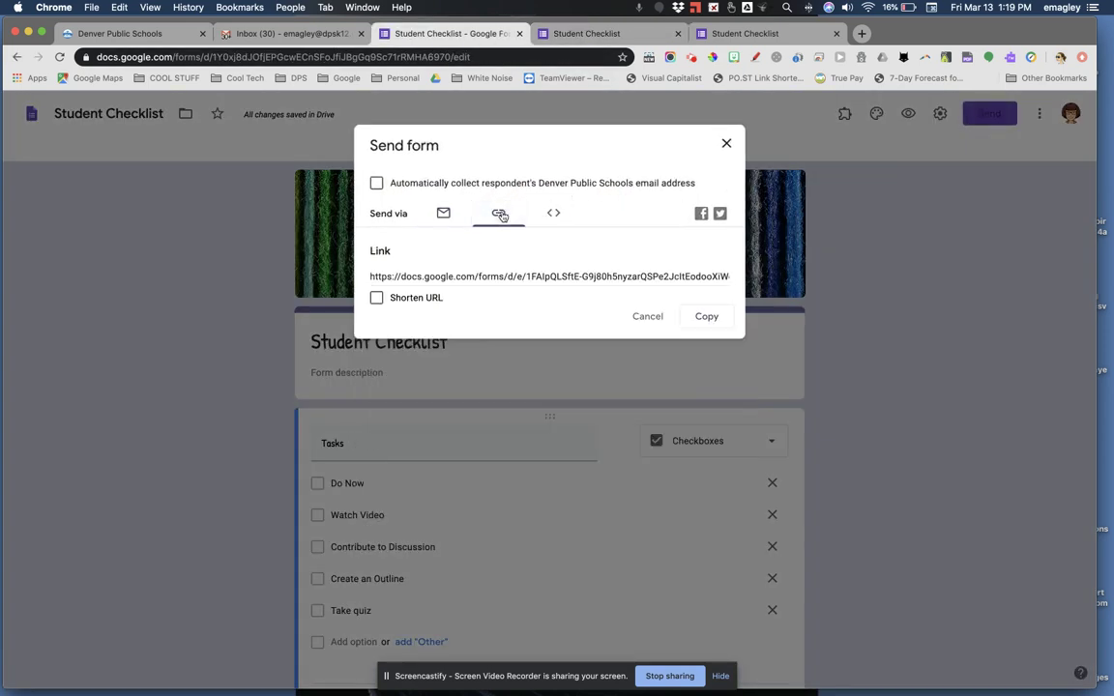
{"action": "left_click", "coordinate": [705, 319]}
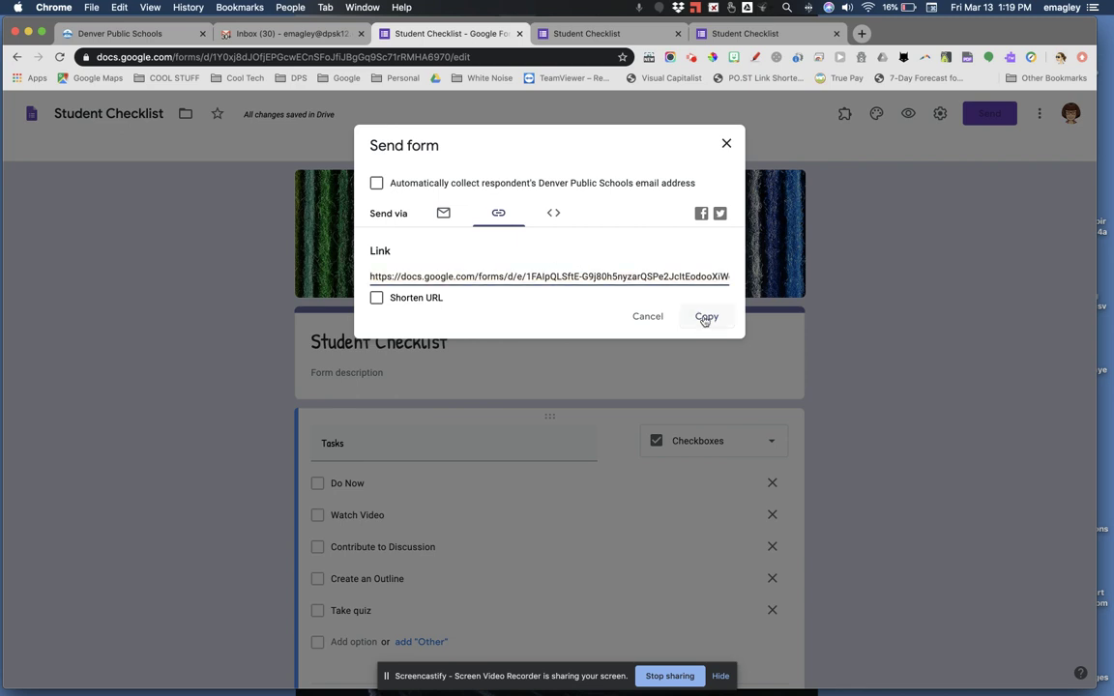
{"action": "left_click", "coordinate": [726, 145]}
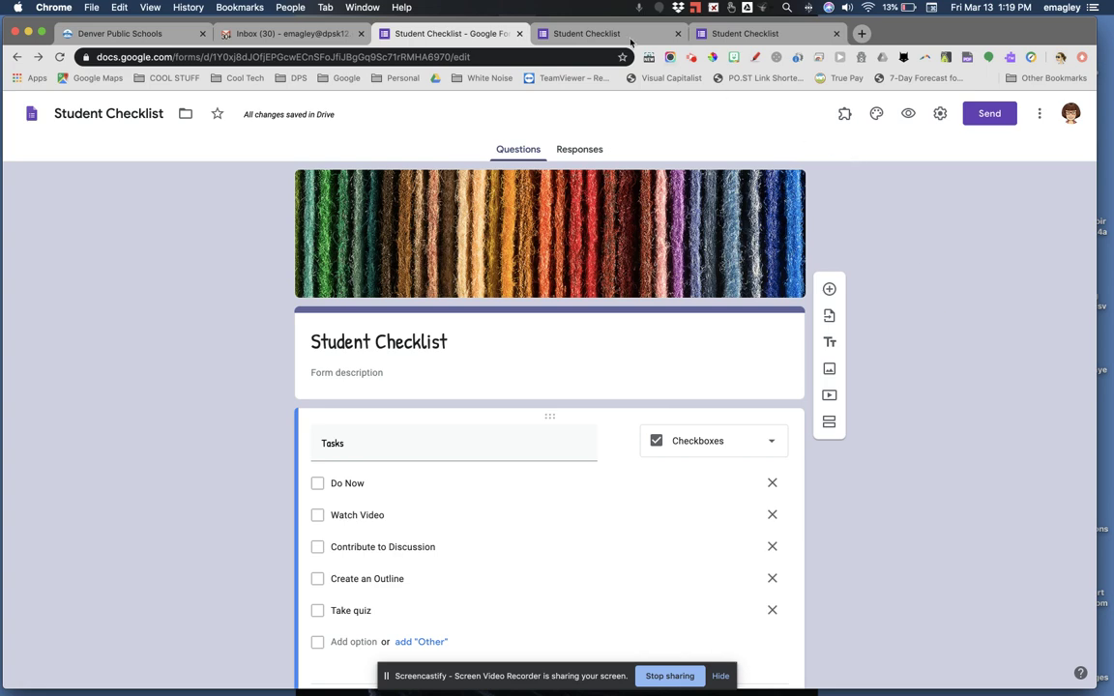
In the form preview, tick the Do Now, Watch Video, Contribute to Discussion and Create an Outline tasks.
{"action": "left_click", "coordinate": [599, 33]}
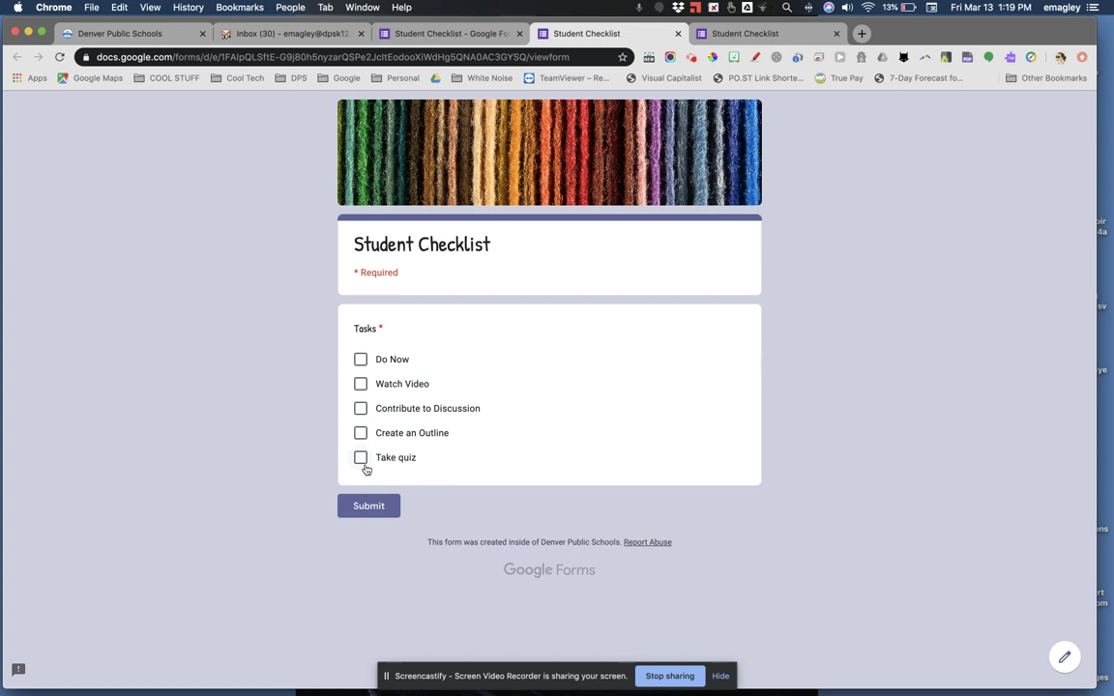
{"action": "left_click", "coordinate": [360, 359]}
{"action": "left_click", "coordinate": [361, 384]}
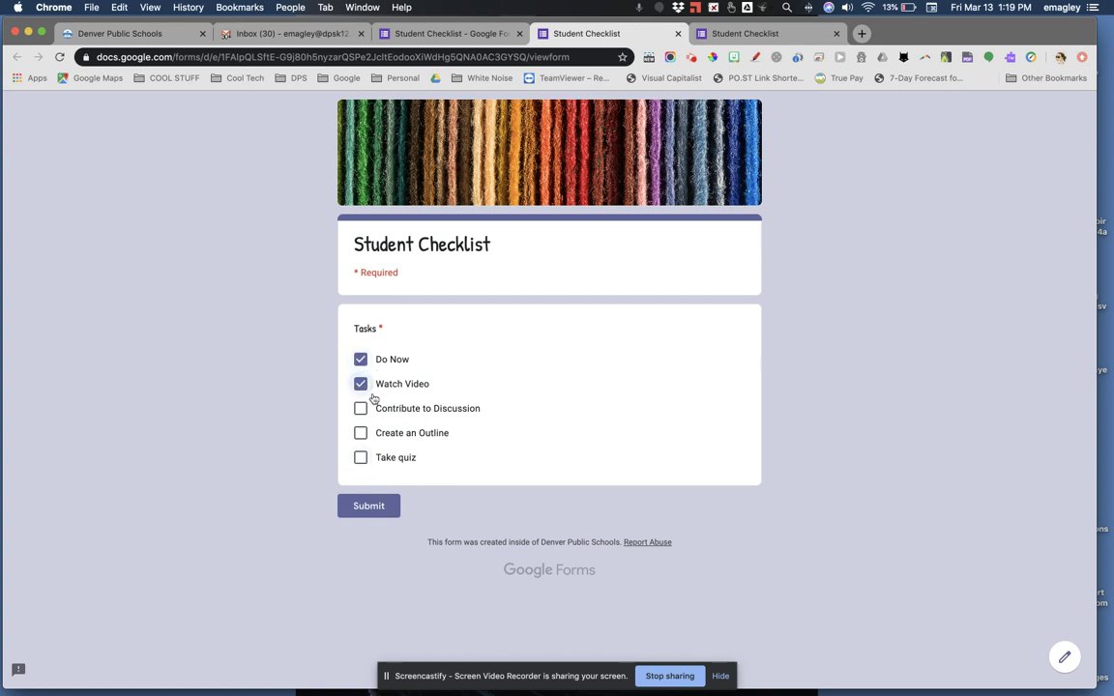
{"action": "left_click", "coordinate": [361, 408]}
{"action": "left_click", "coordinate": [361, 433]}
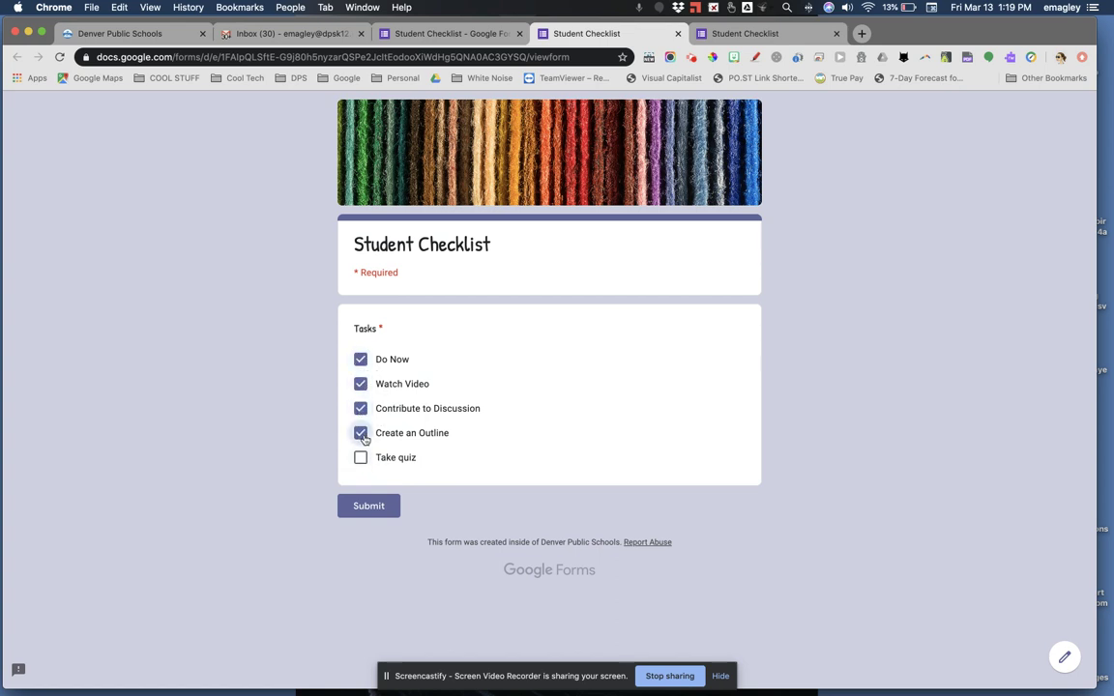